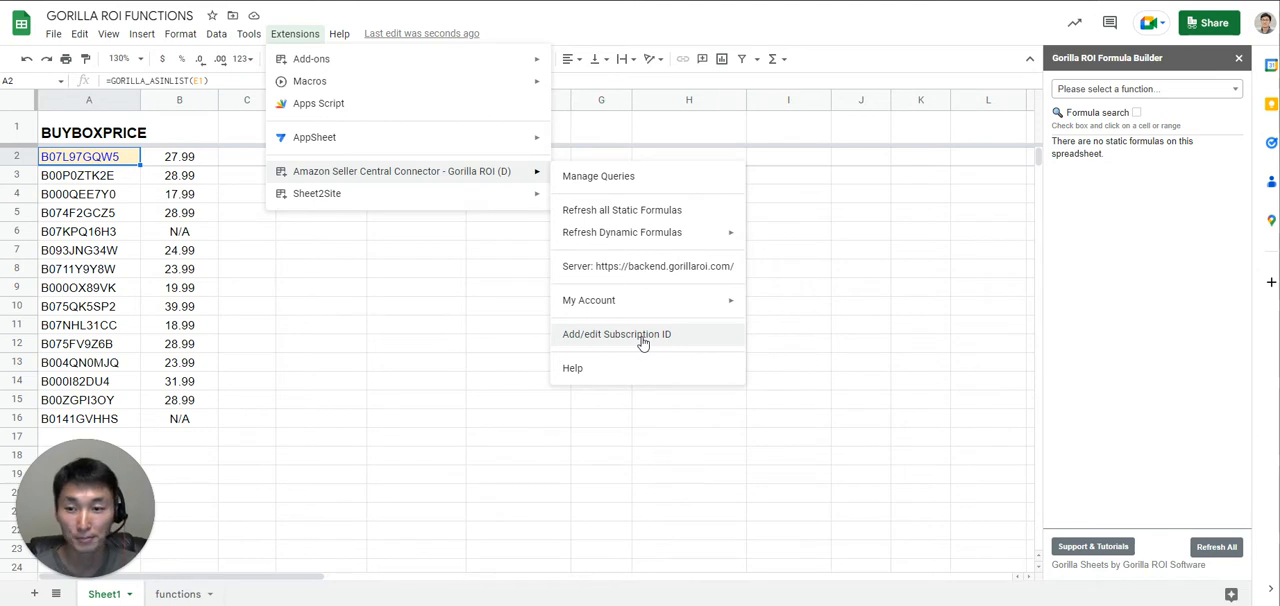
- Inspect the seller nickname in E1, the ASIN list formula in A2 and the GORILLA_BUYBOXPRICE formula in B2
left_click(320, 270)
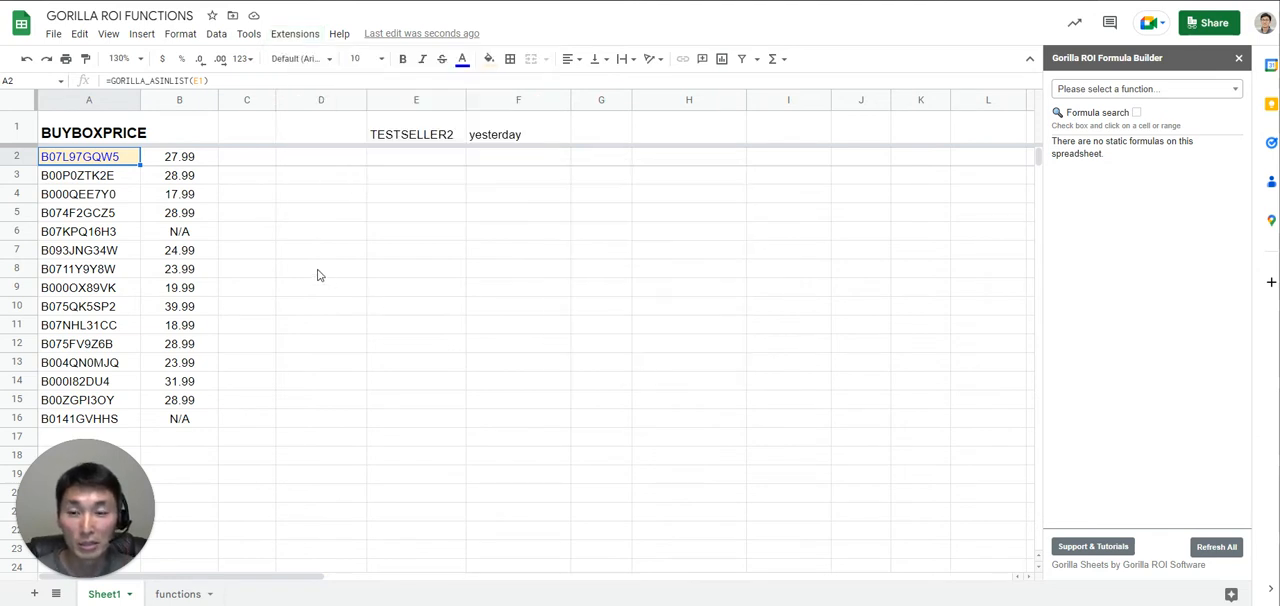
left_click(443, 135)
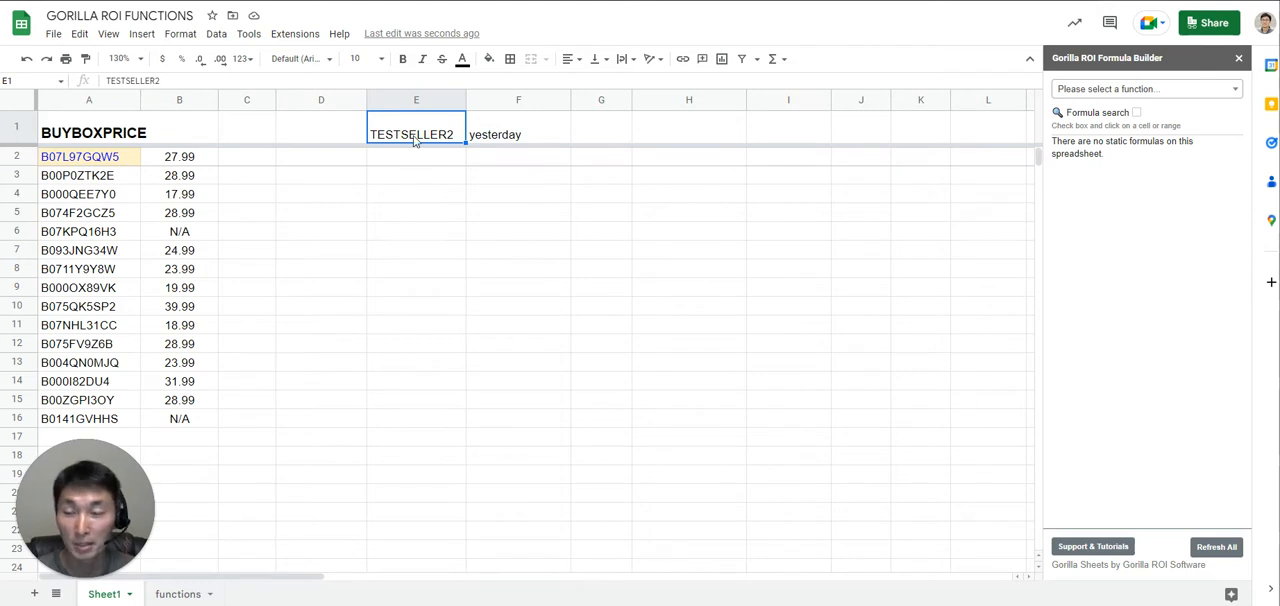
left_click(107, 162)
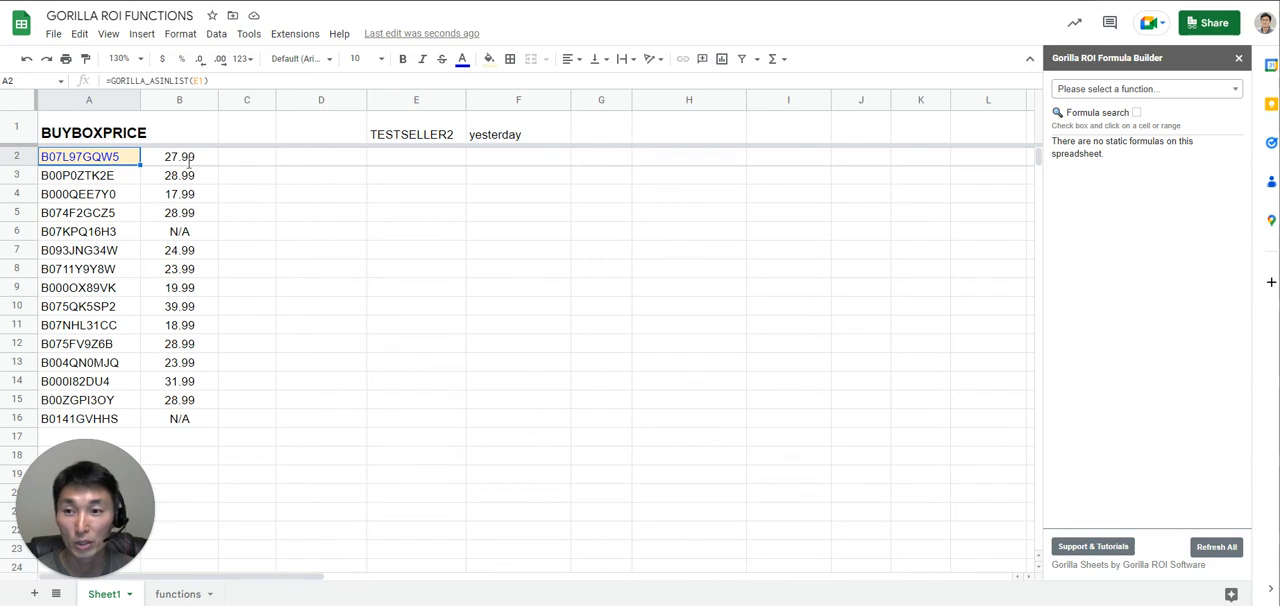
double_click(121, 160)
left_click(192, 157)
double_click(192, 157)
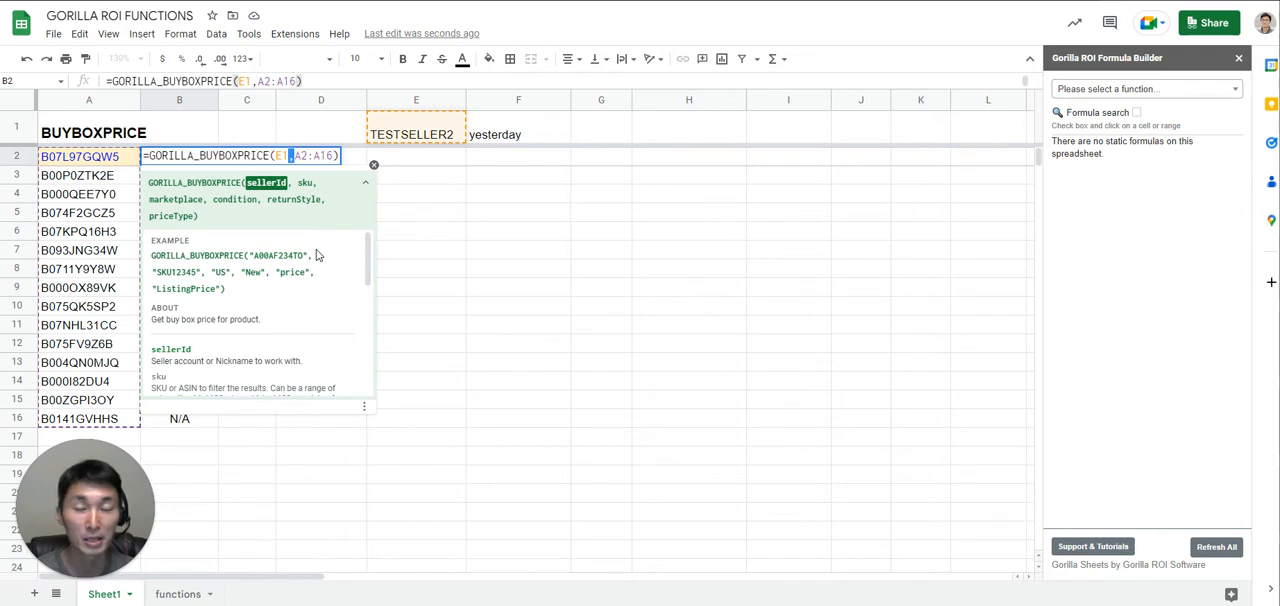
key("Escape")
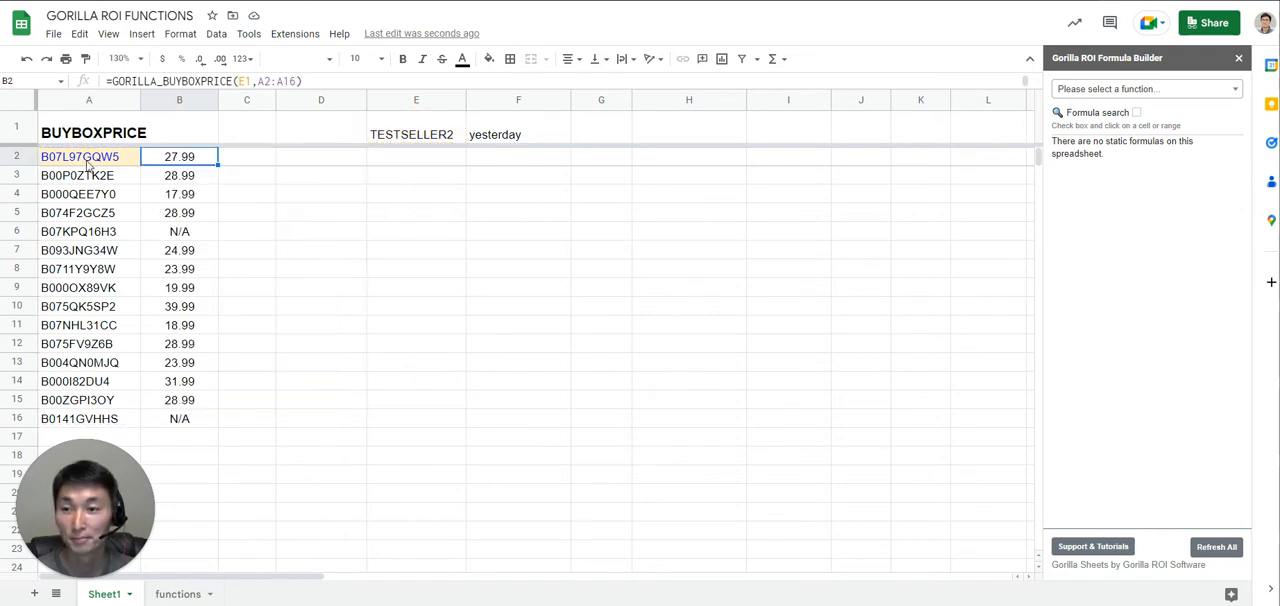
- Examine the GORILLA_ASINLIST formula in A2, the ASIN range A2:A16 and the seller cell E1 it refers to
key("Left")
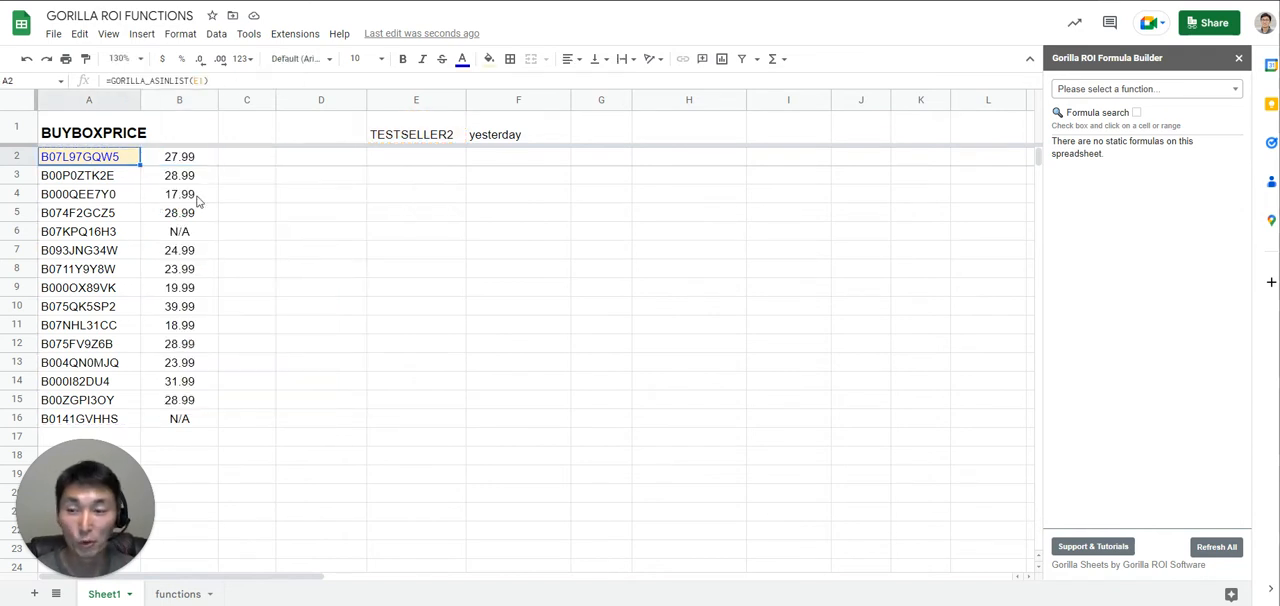
key("Return")
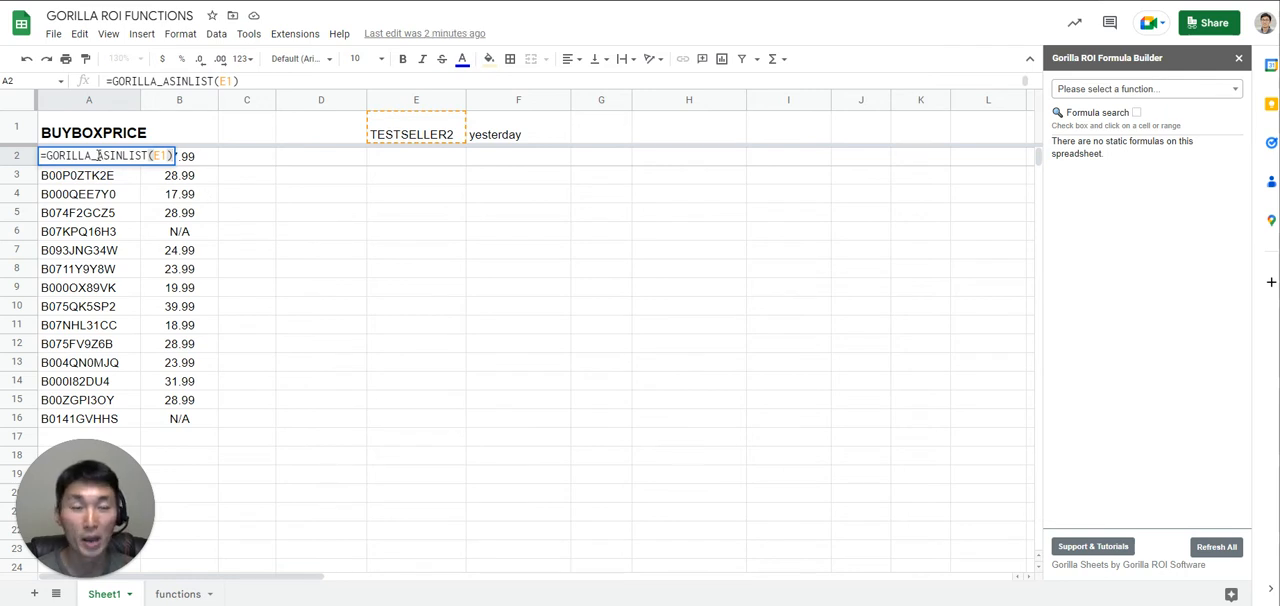
left_click_drag(148, 155, 122, 156)
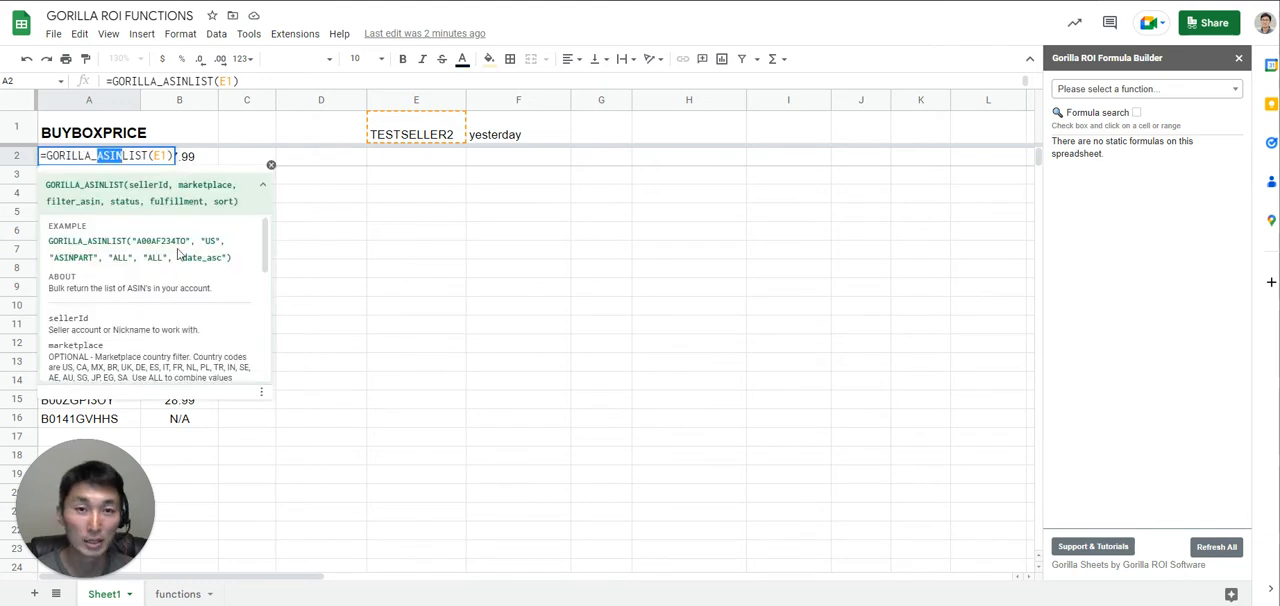
key("Escape")
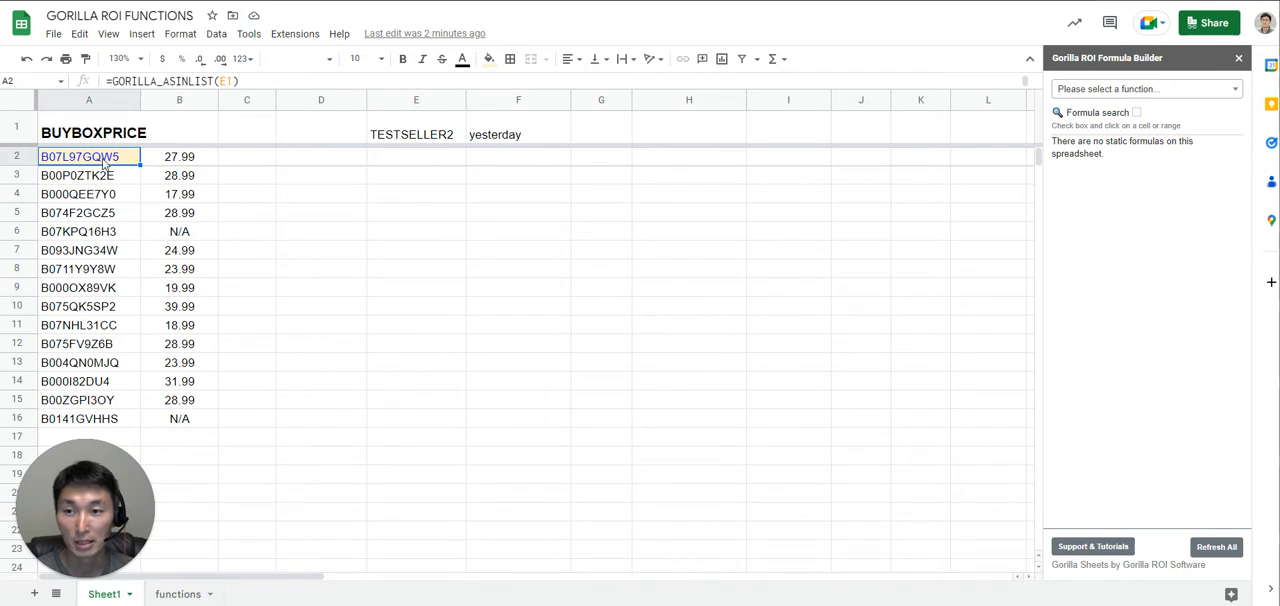
key("ctrl+shift+Down")
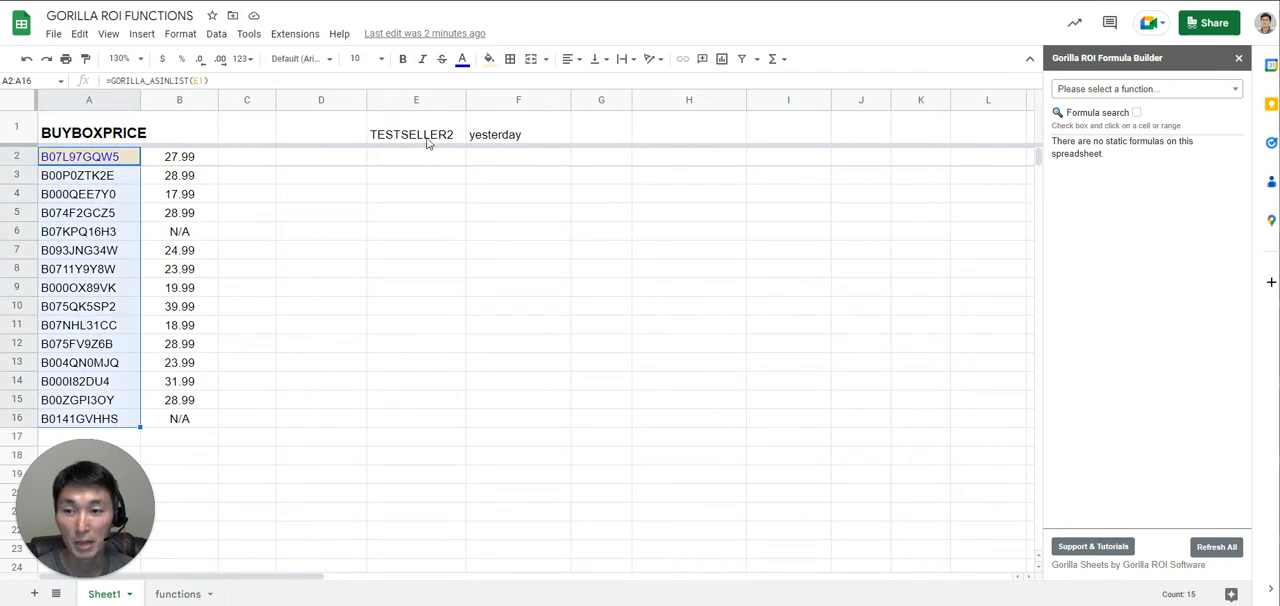
left_click(427, 139)
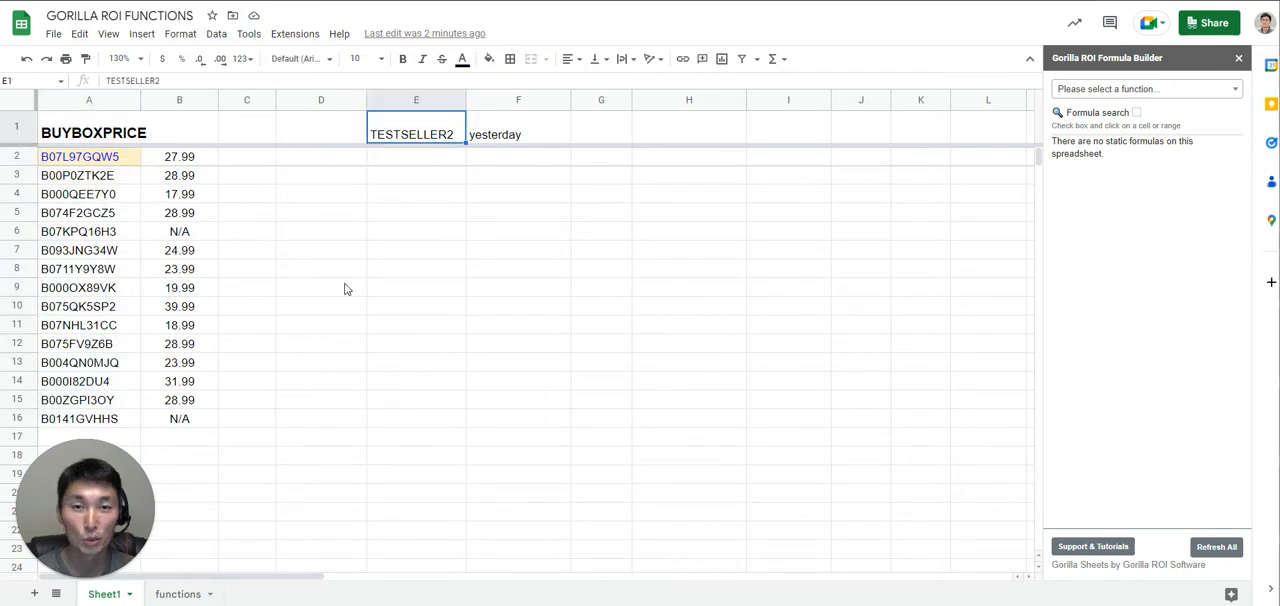
- Clear the formula in B2 and start a new GORILLA_BUYBOXPRICE formula there
left_click(178, 160)
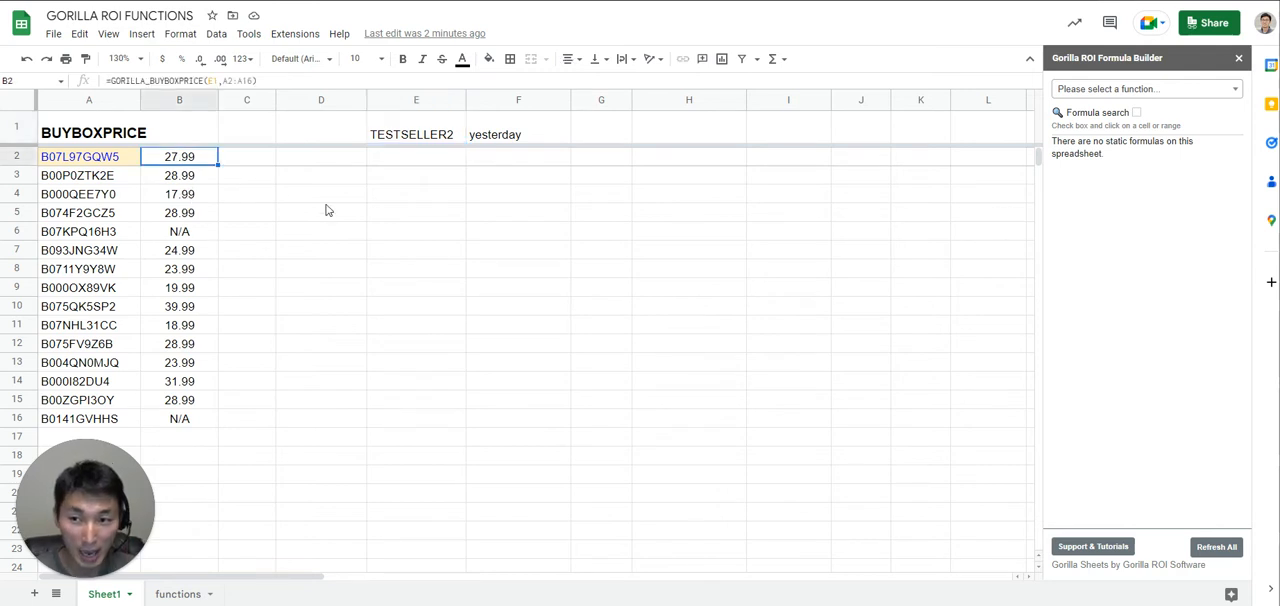
key("Delete")
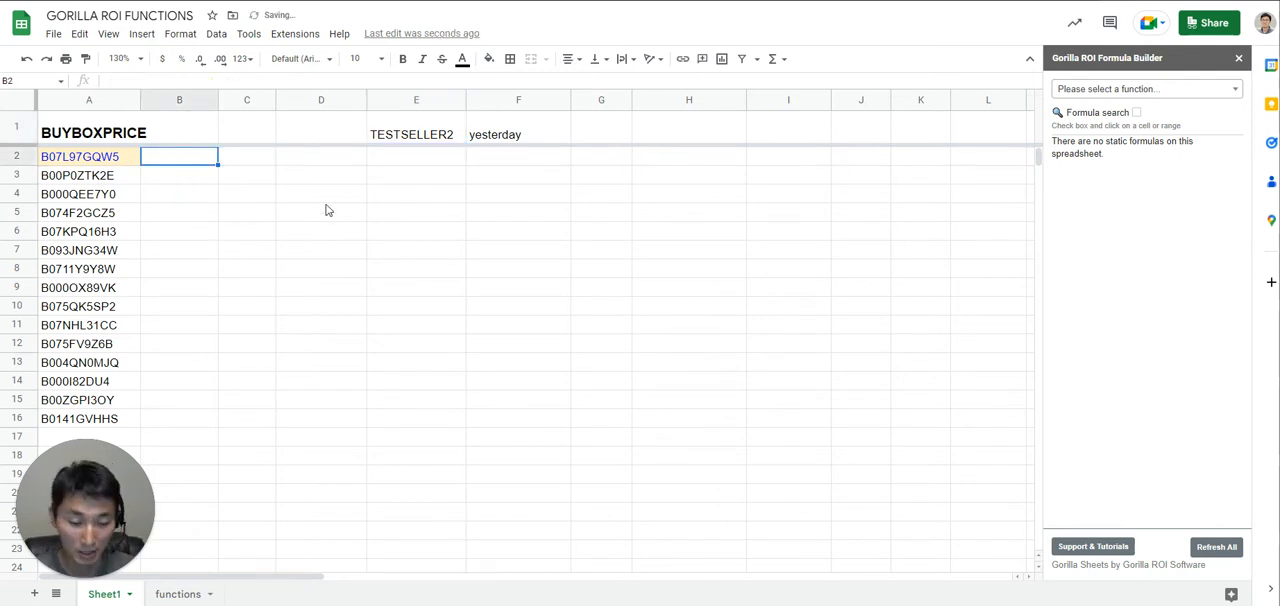
type("=gorilla")
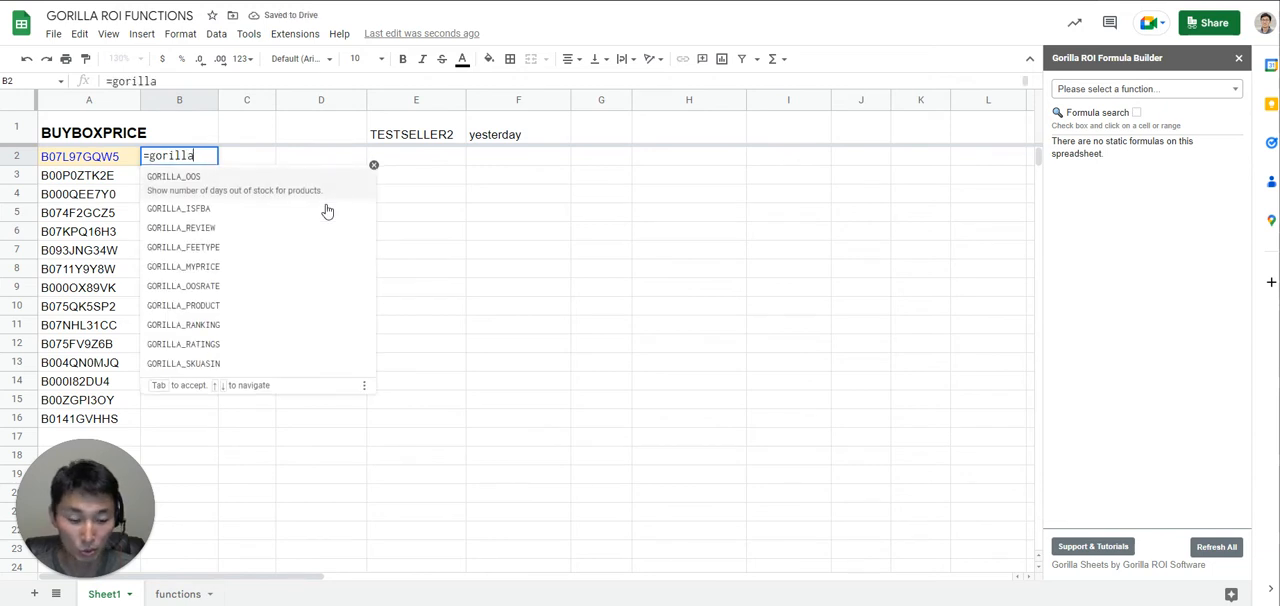
type("_buybo")
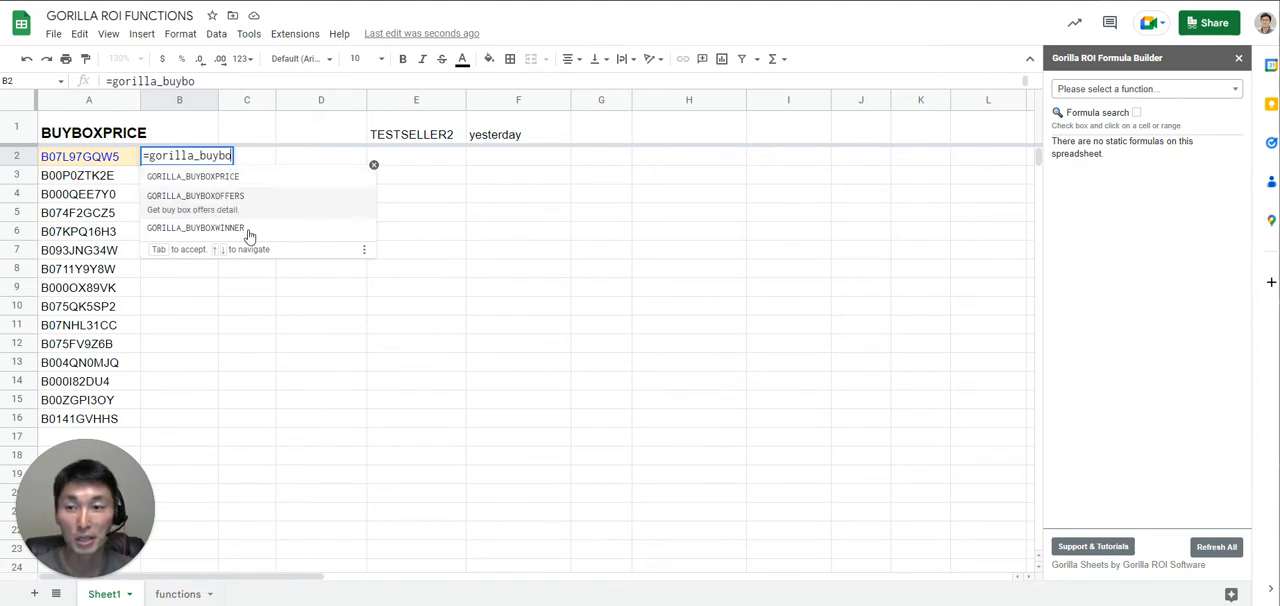
left_click(240, 182)
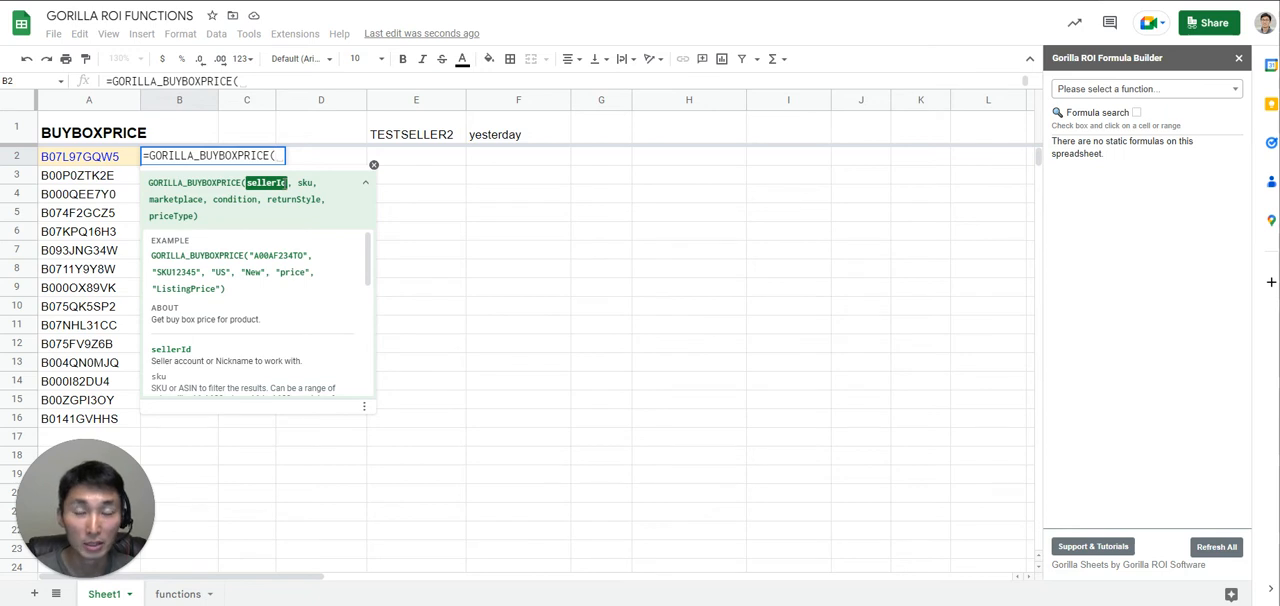
left_click(416, 134)
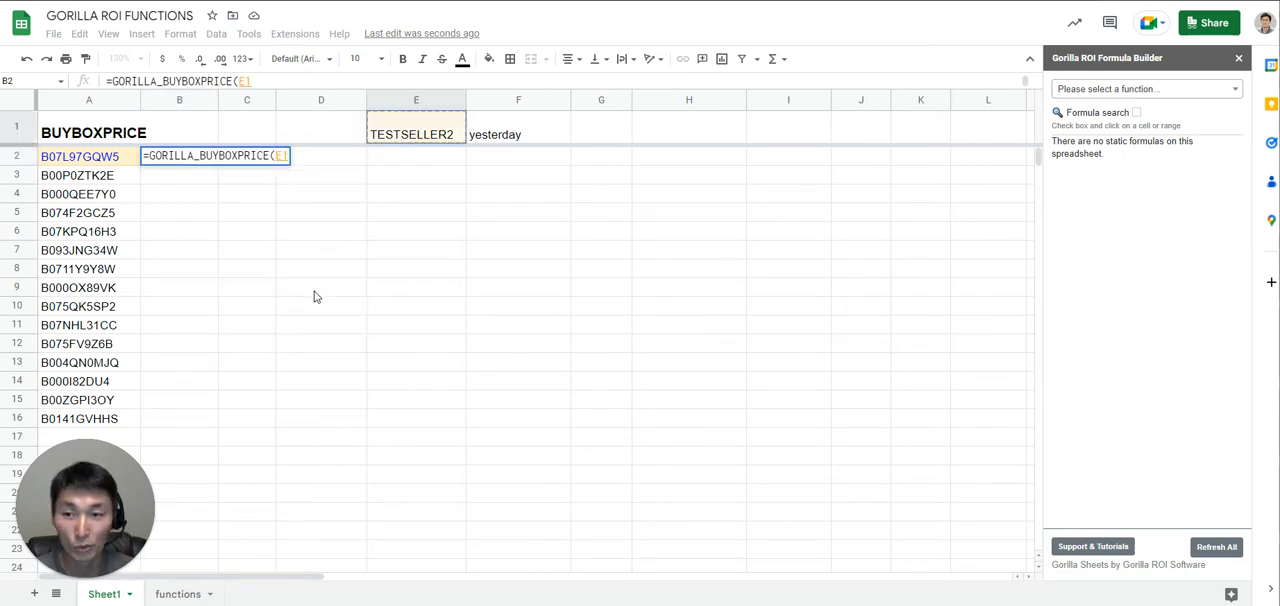
key("BackSpace")
type("\"testseller2\"")
key("BackSpace")
key("BackSpace")
key("BackSpace")
key("BackSpace")
key("BackSpace")
key("BackSpace")
key("BackSpace")
key("BackSpace")
key("BackSpace")
key("BackSpace")
key("BackSpace")
key("BackSpace")
key("BackSpace")
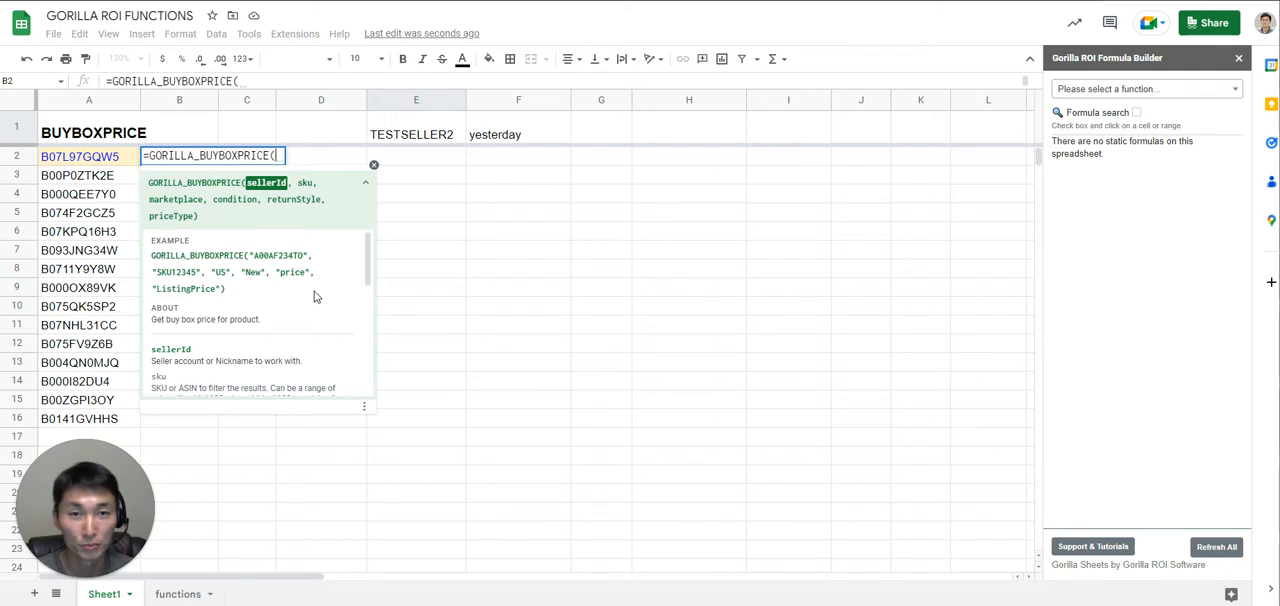
- Give the B2 formula cell E1 as its sellerId and the range A2:A16 as its sku argument
left_click(436, 143)
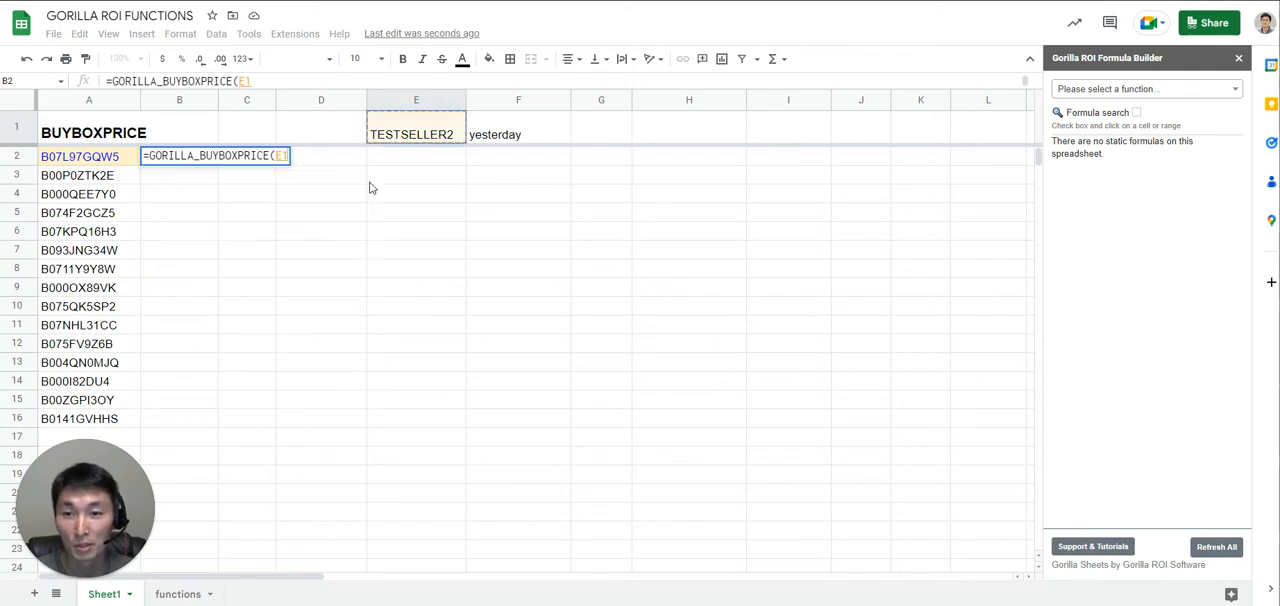
type(",")
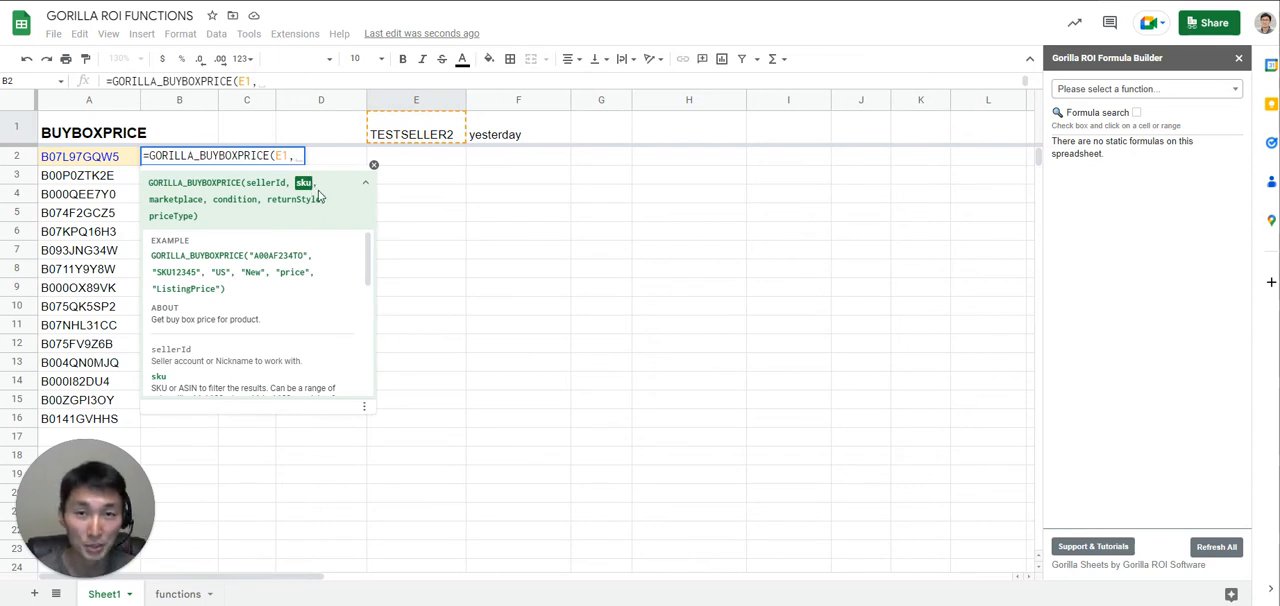
left_click(93, 161)
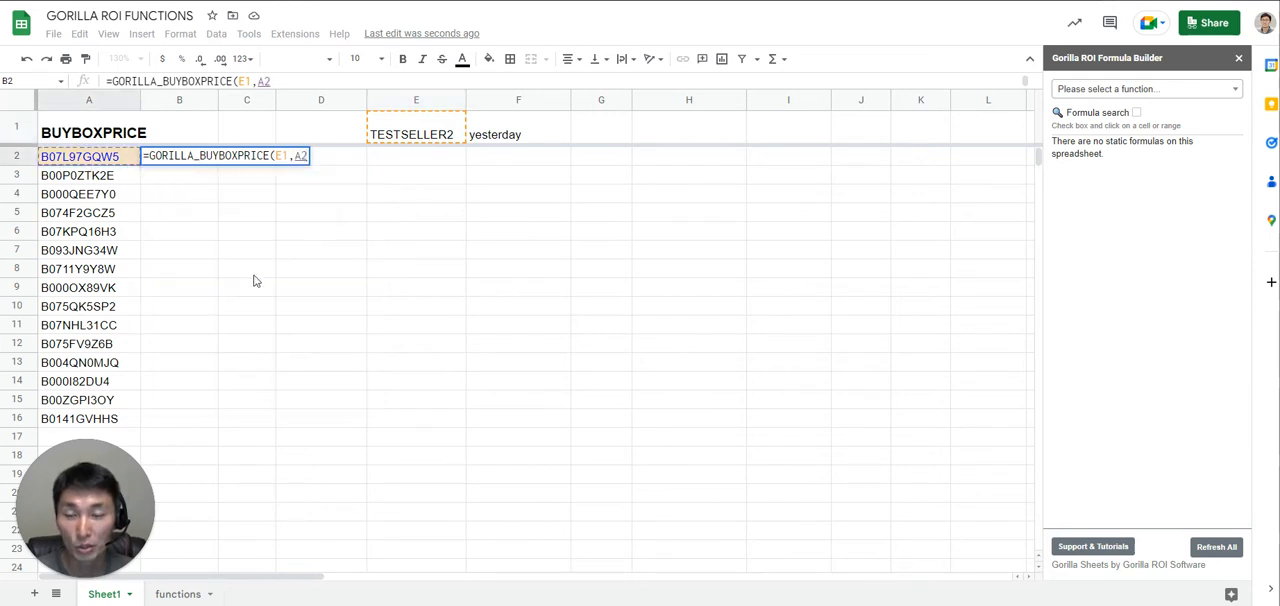
type(":A5")
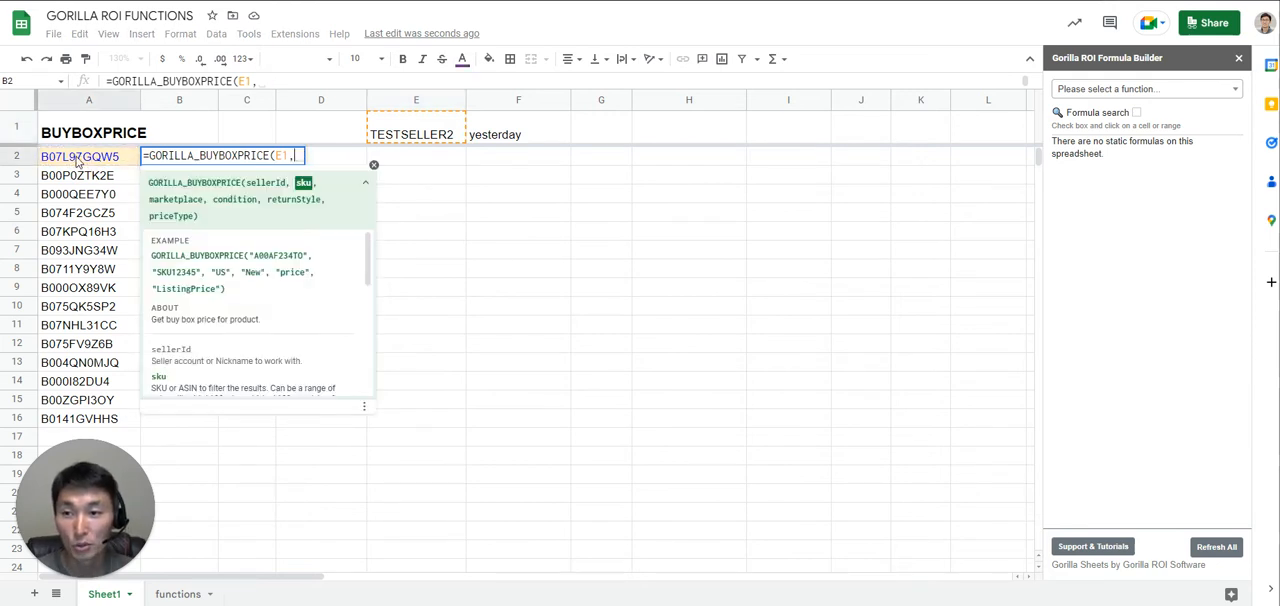
left_click_drag(80, 306, 98, 420)
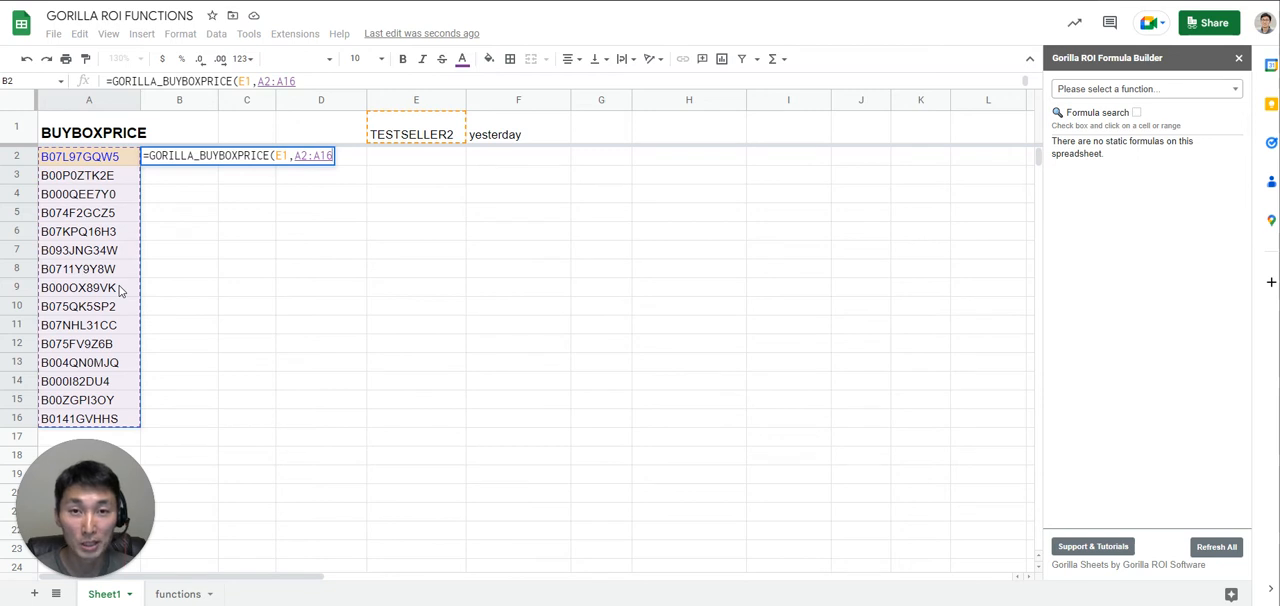
- Add "US" as the marketplace argument of the formula in B2
type(",")
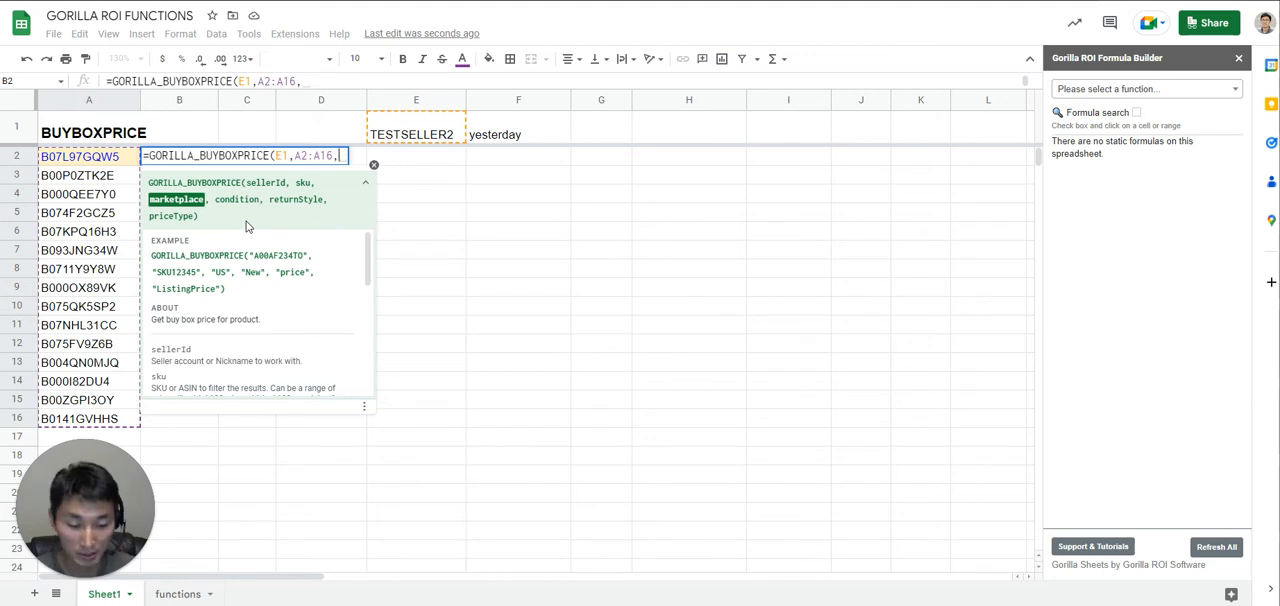
type("\"US\"")
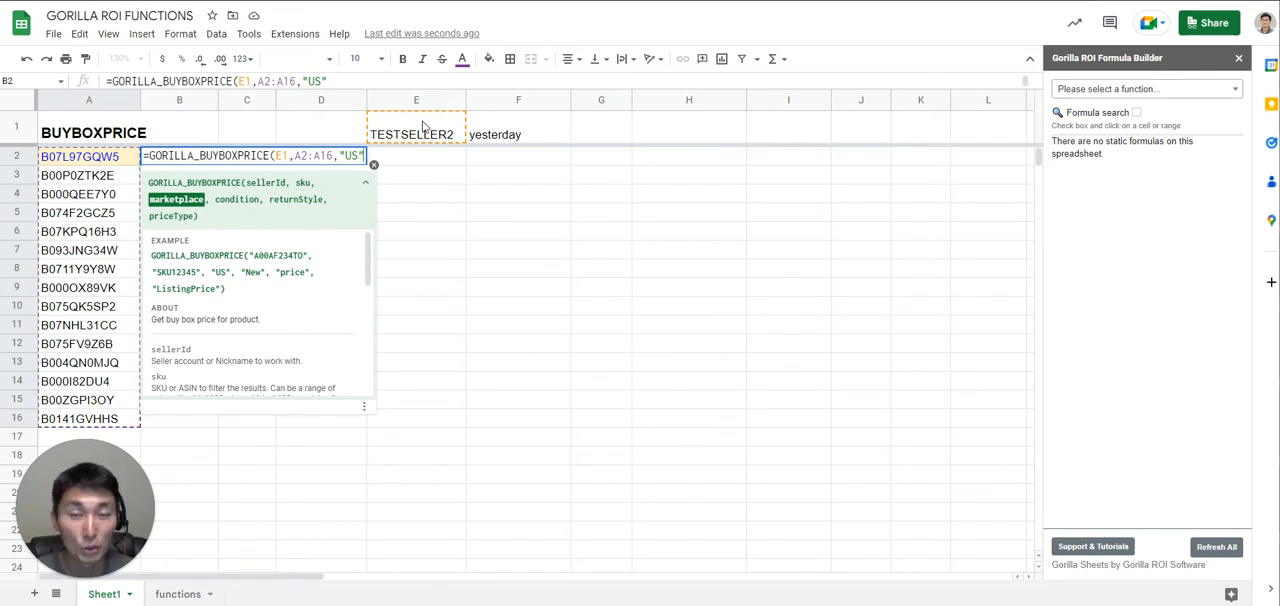
key("BackSpace")
key("BackSpace")
key("BackSpace")
key("BackSpace")
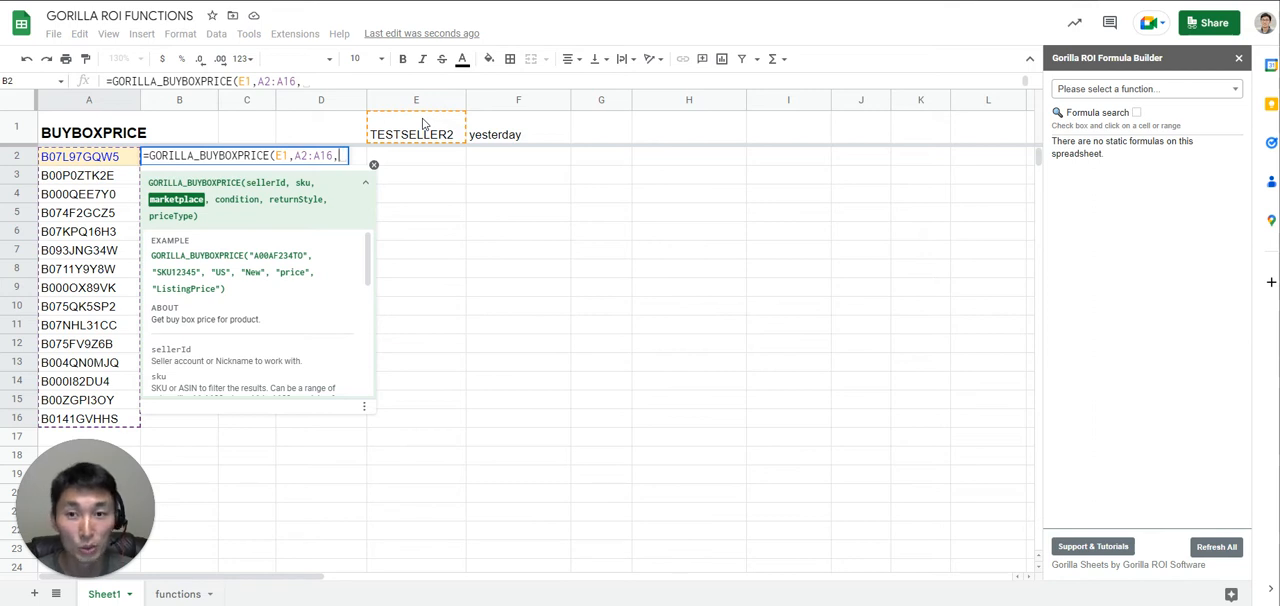
type("\"US\"")
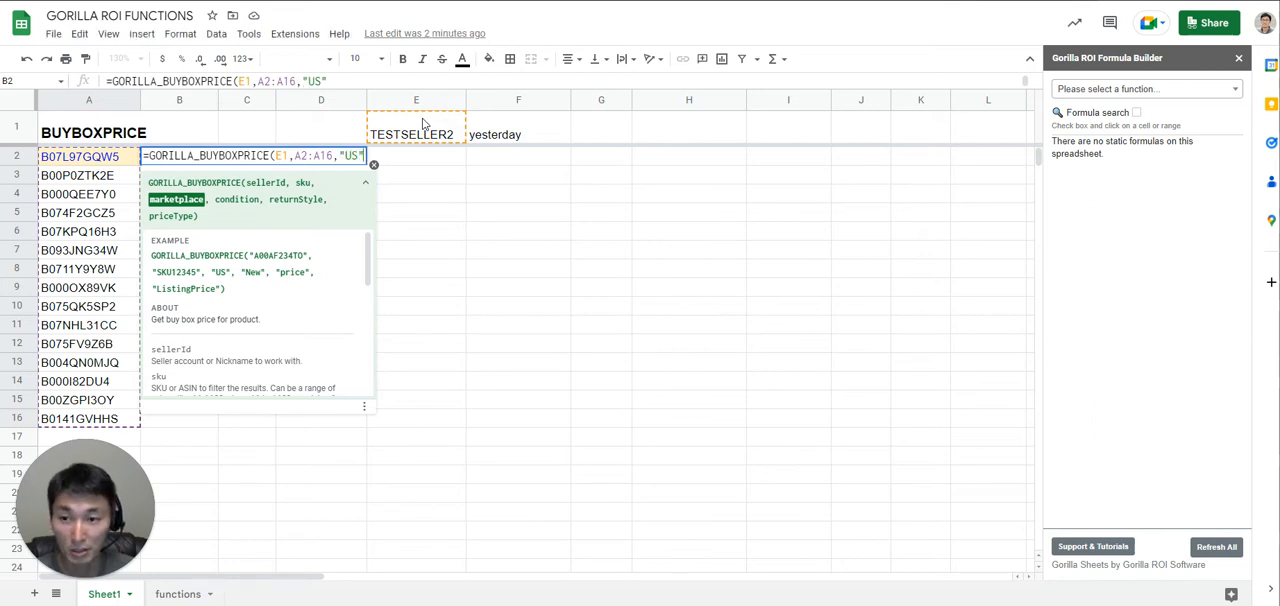
type(",")
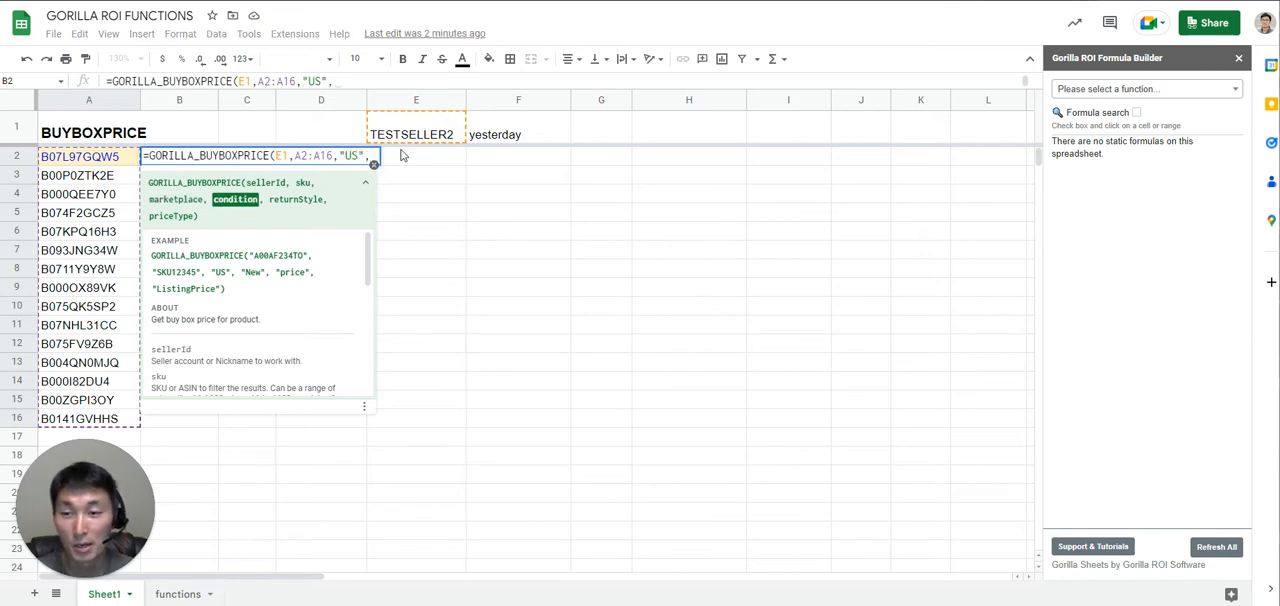
- Check the help for the optional condition argument, leave it out, and complete B2 as =GORILLA_BUYBOXPRICE(E1,A2:A16,"US")
left_click_drag(368, 262, 366, 350)
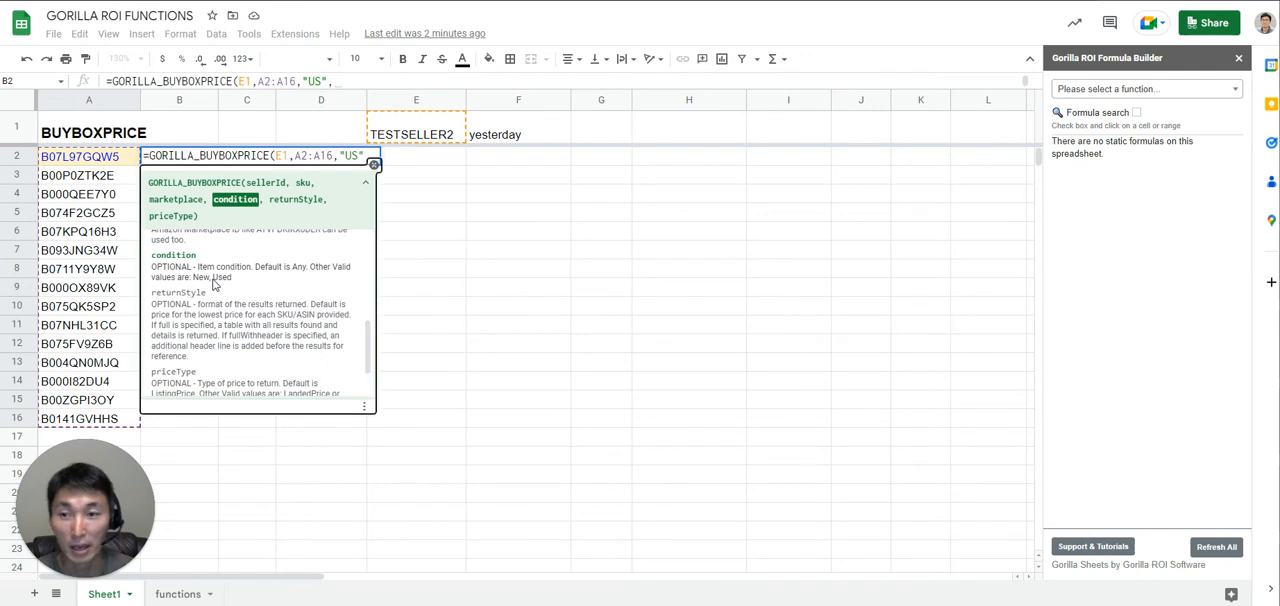
left_click(369, 155)
type(")")
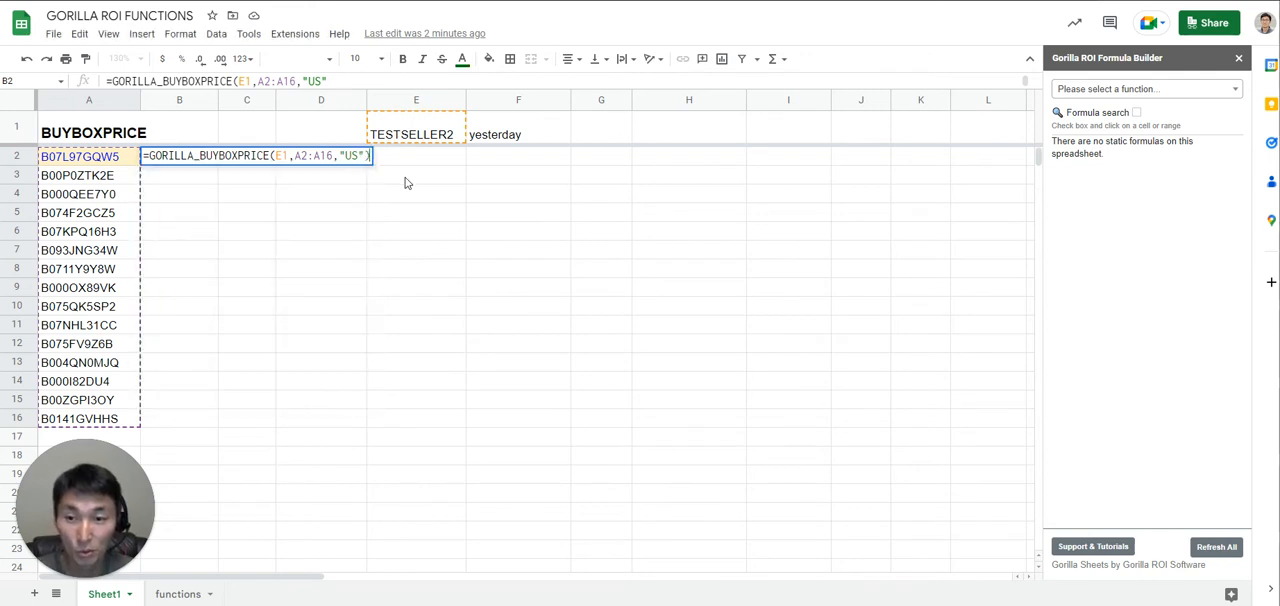
key("Return")
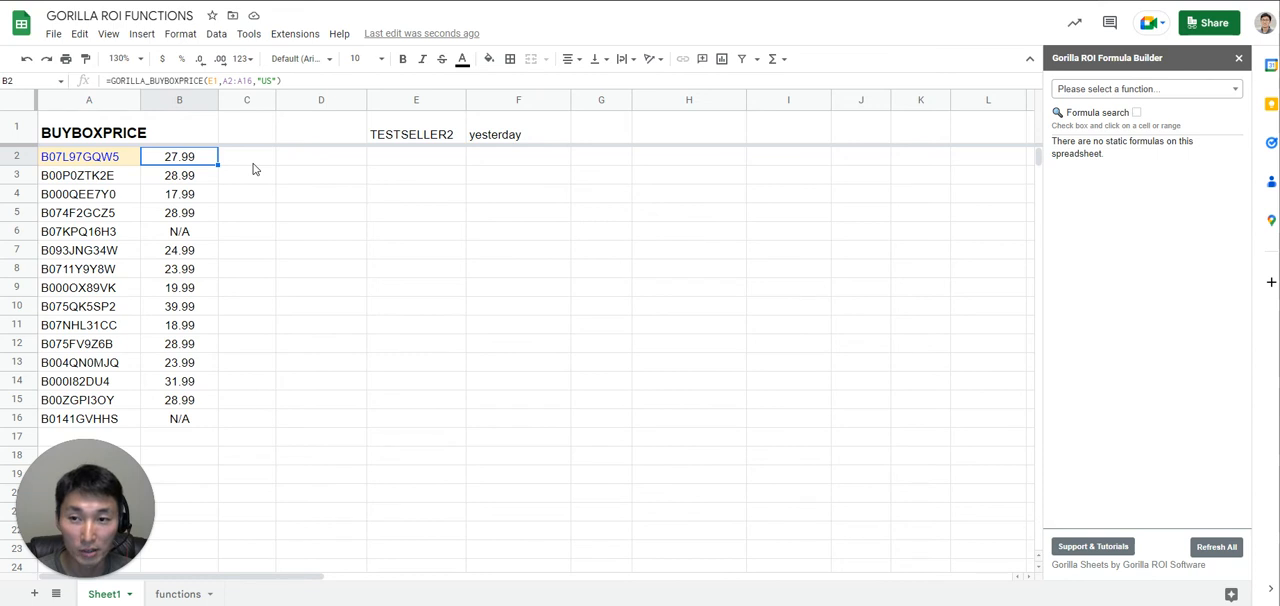
- Start a new GORILLA_BUYBOXPRICE formula in cell C2
left_click(253, 160)
type("=")
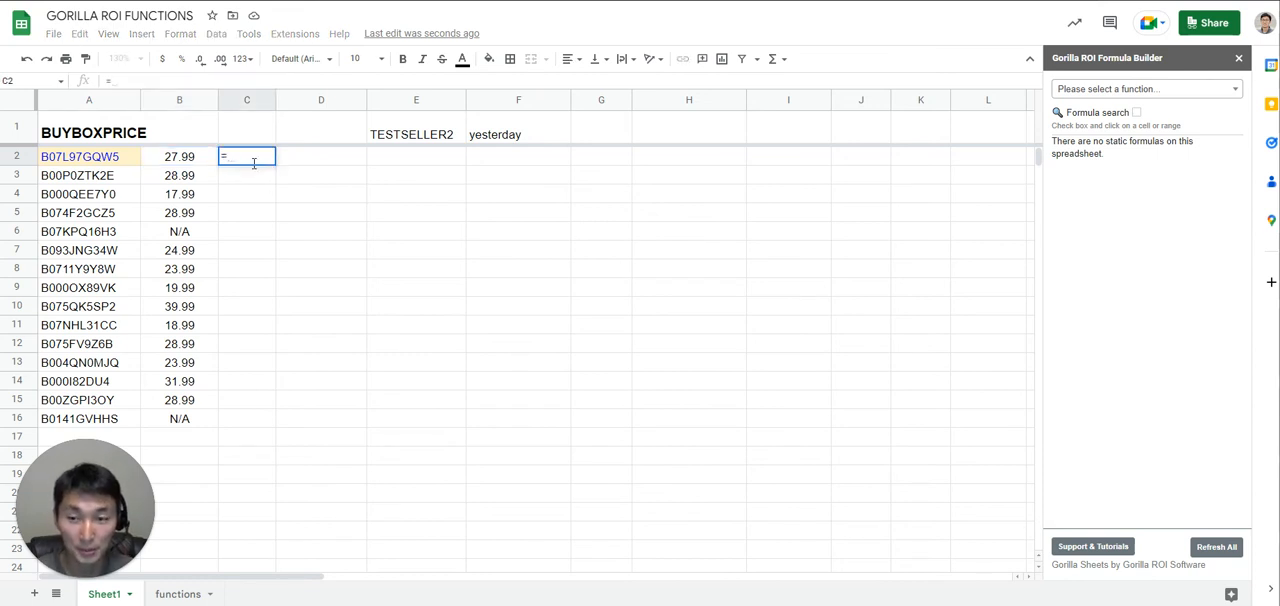
type("gorilla_")
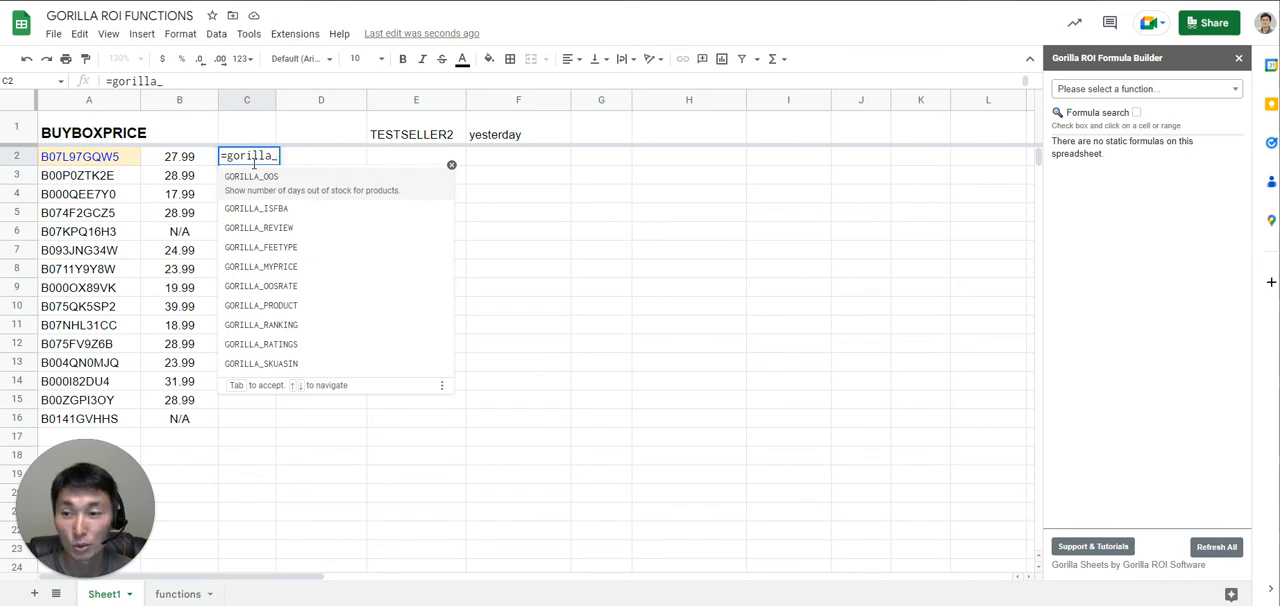
type("buybo")
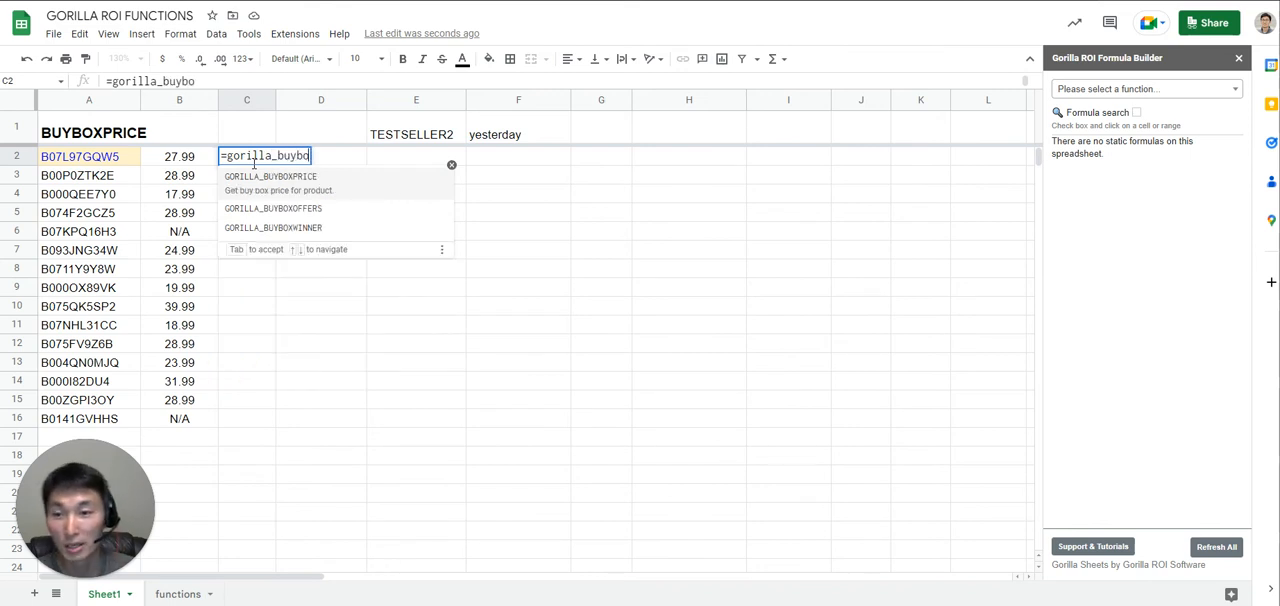
left_click(270, 176)
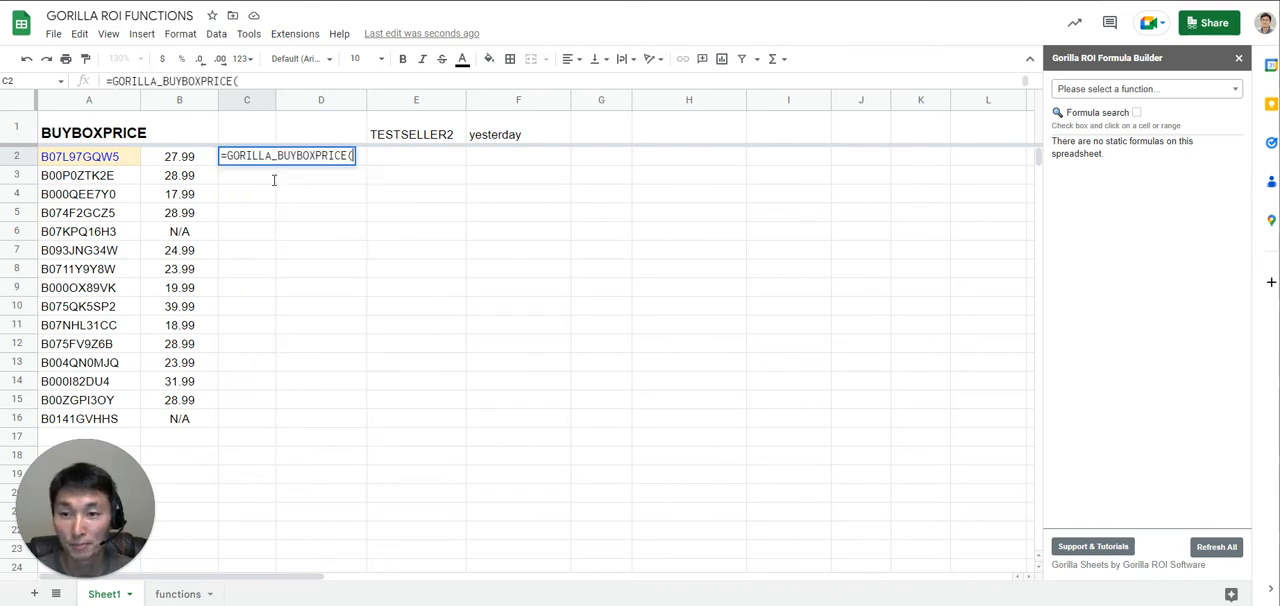
- Give the C2 formula cell E1 as its sellerId and the range A2:A16 as its sku argument
left_click(430, 134)
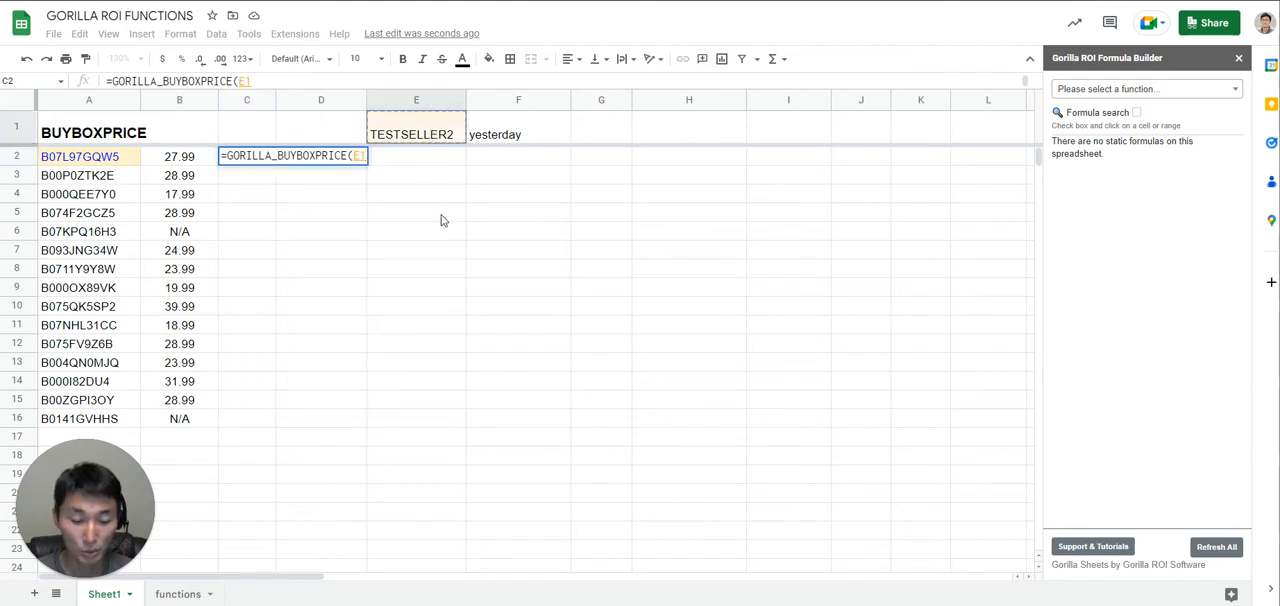
type(",")
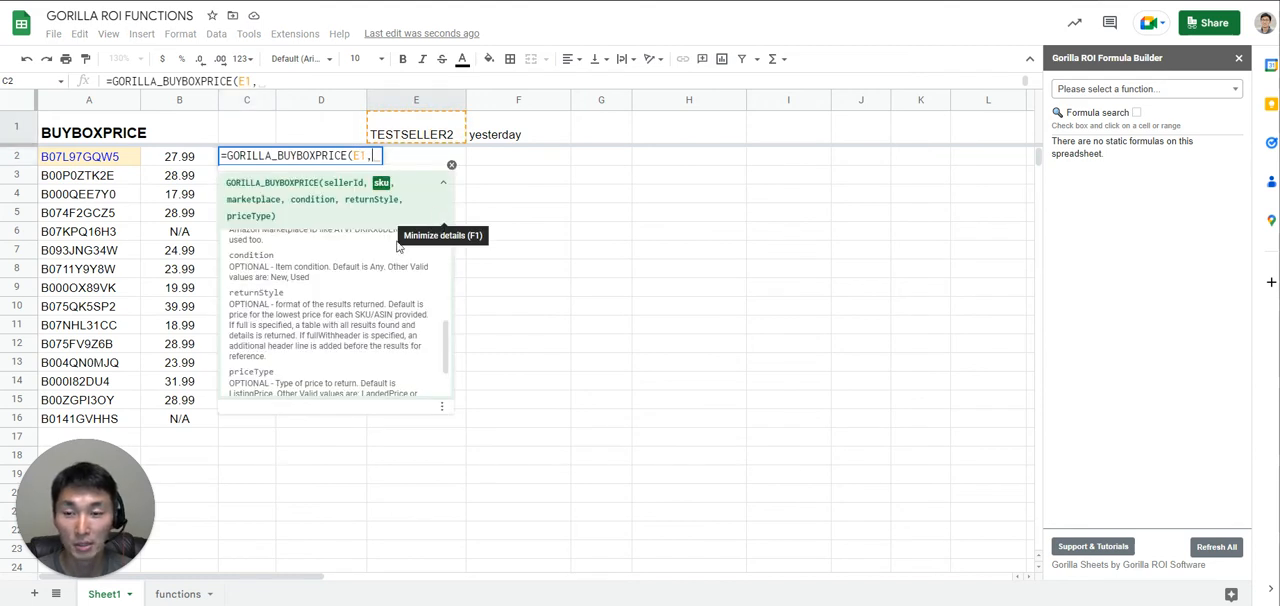
left_click_drag(90, 160, 90, 418)
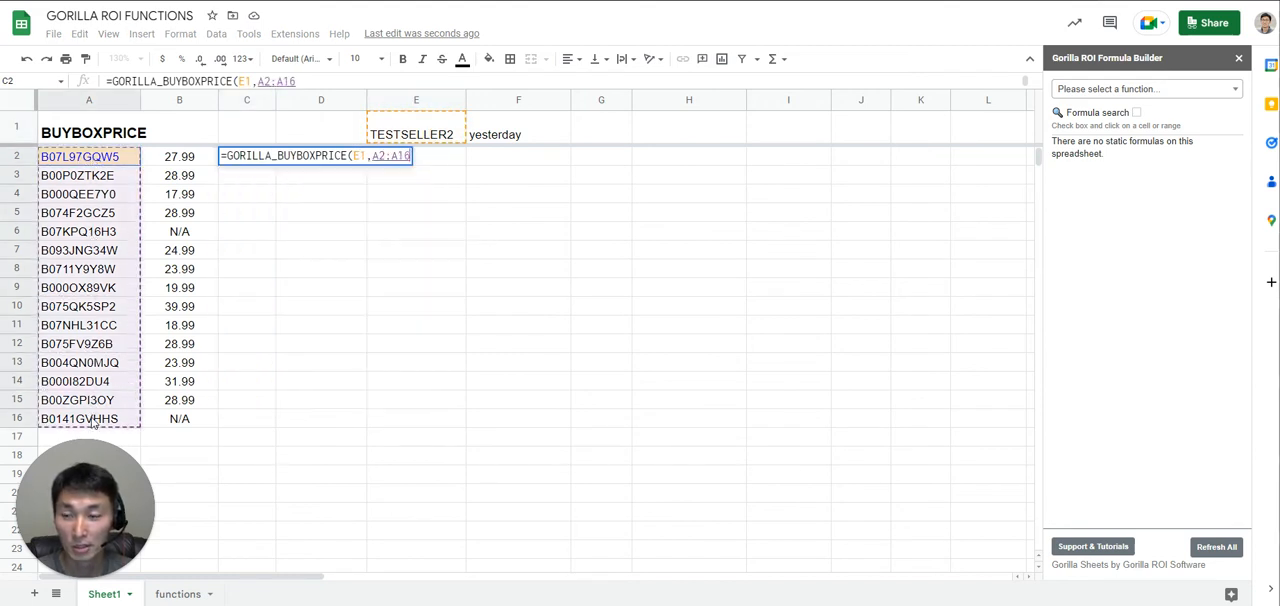
type(",")
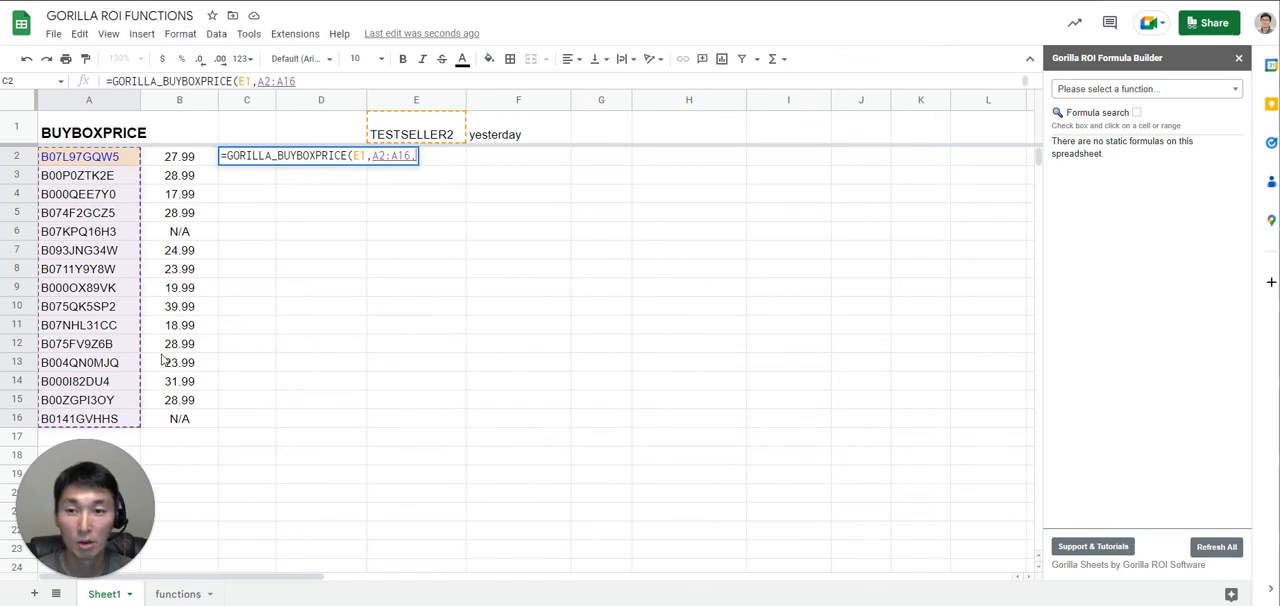
type(" ,")
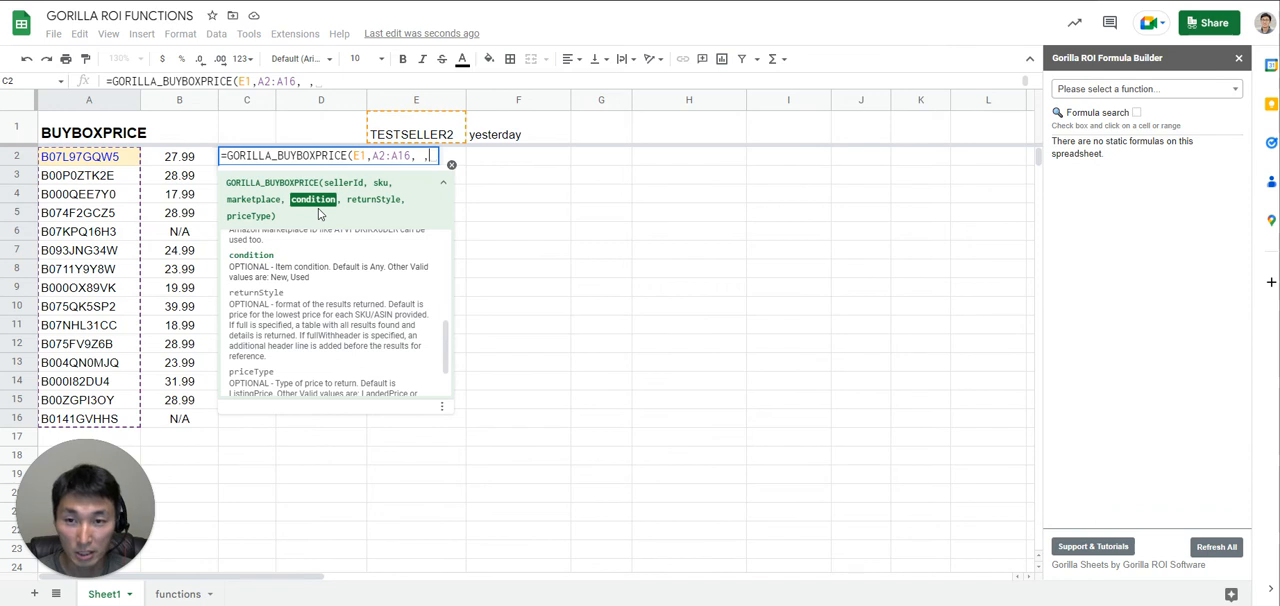
type(" ,")
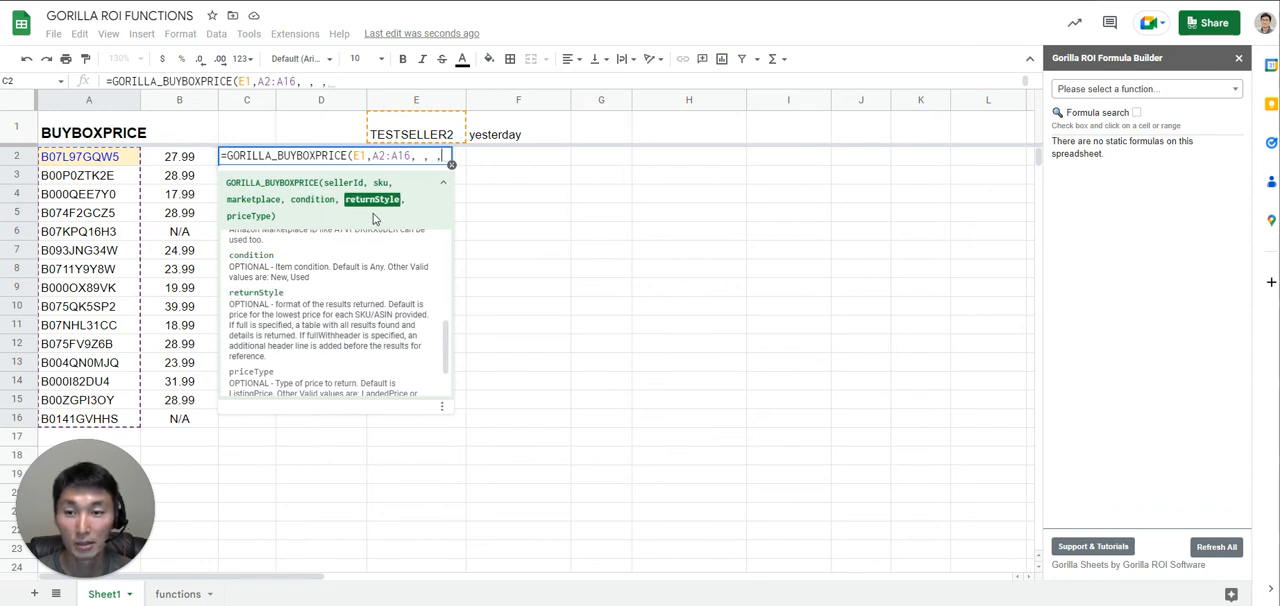
- Leave the marketplace and condition arguments of the C2 formula blank and read the help for the returnStyle argument
scroll(446, 330, "down", 2)
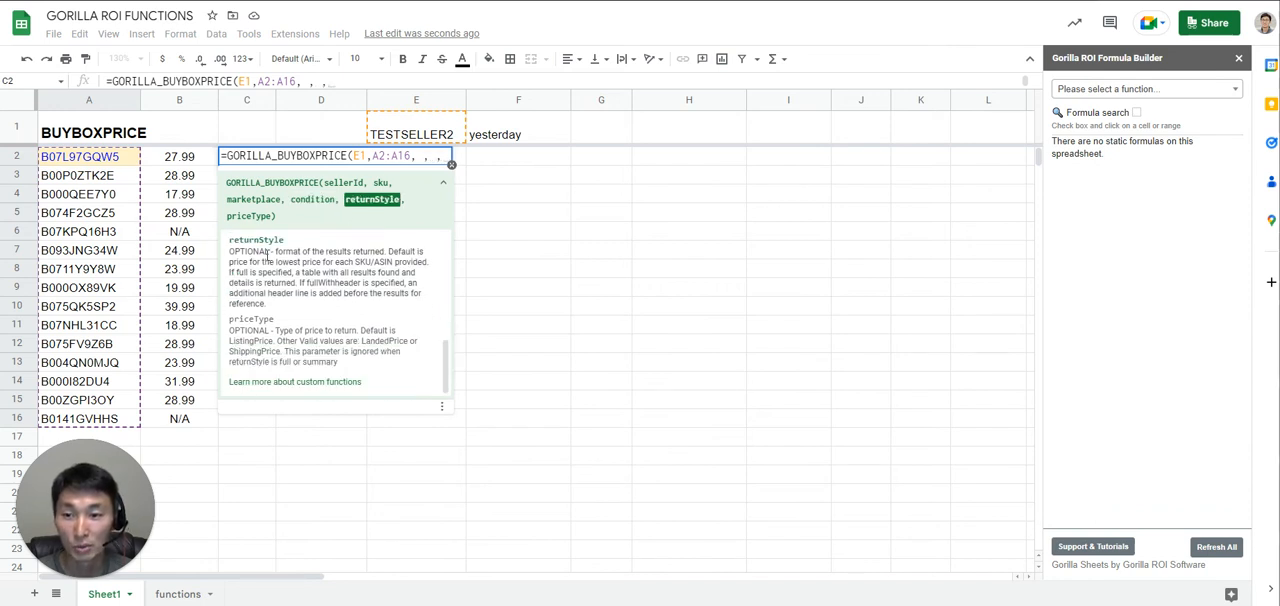
left_click_drag(234, 242, 367, 293)
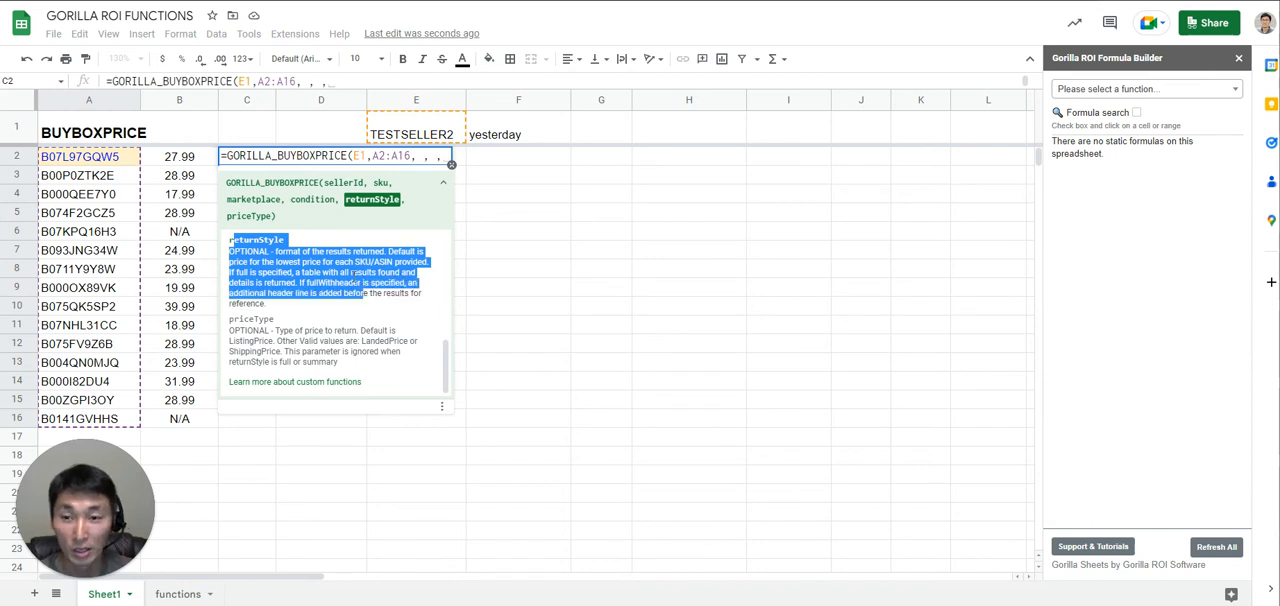
left_click(353, 277)
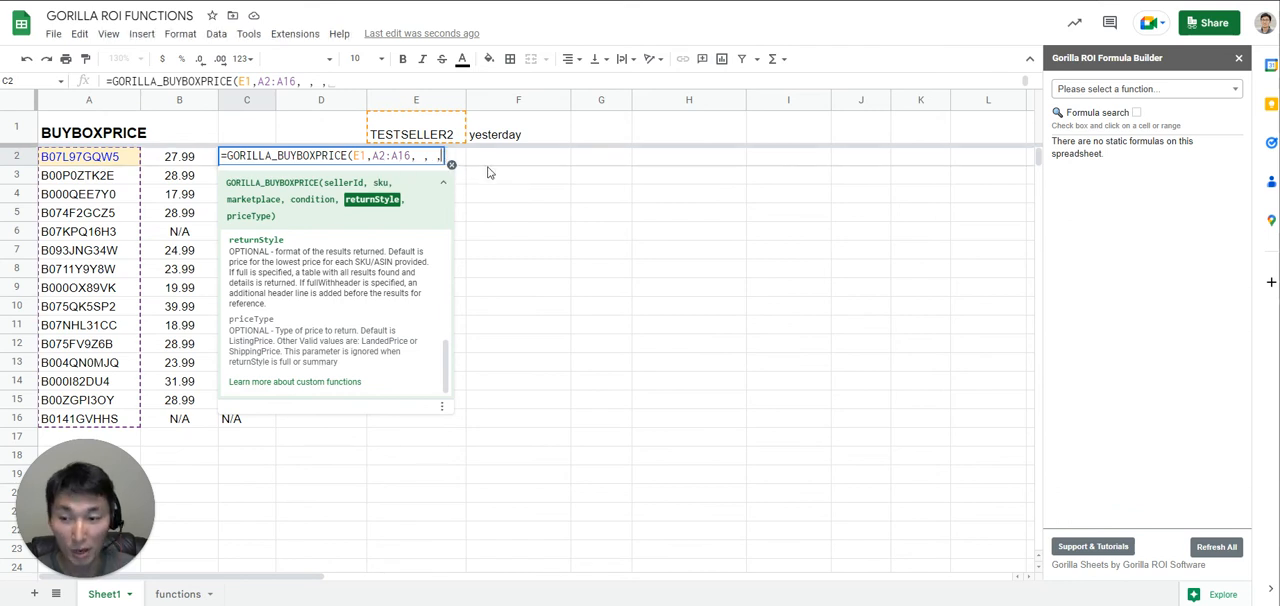
- Set the returnStyle argument of the C2 formula to "fullwithheader", check its spelling against the help, and close the formula
type("\"")
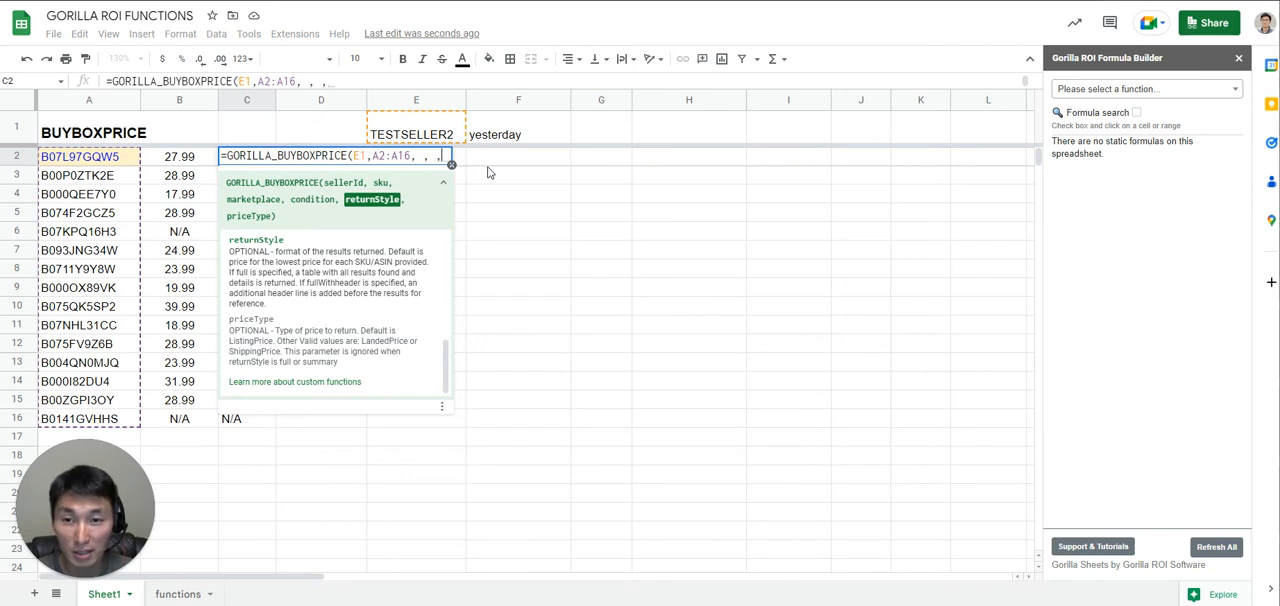
type("\"fu")
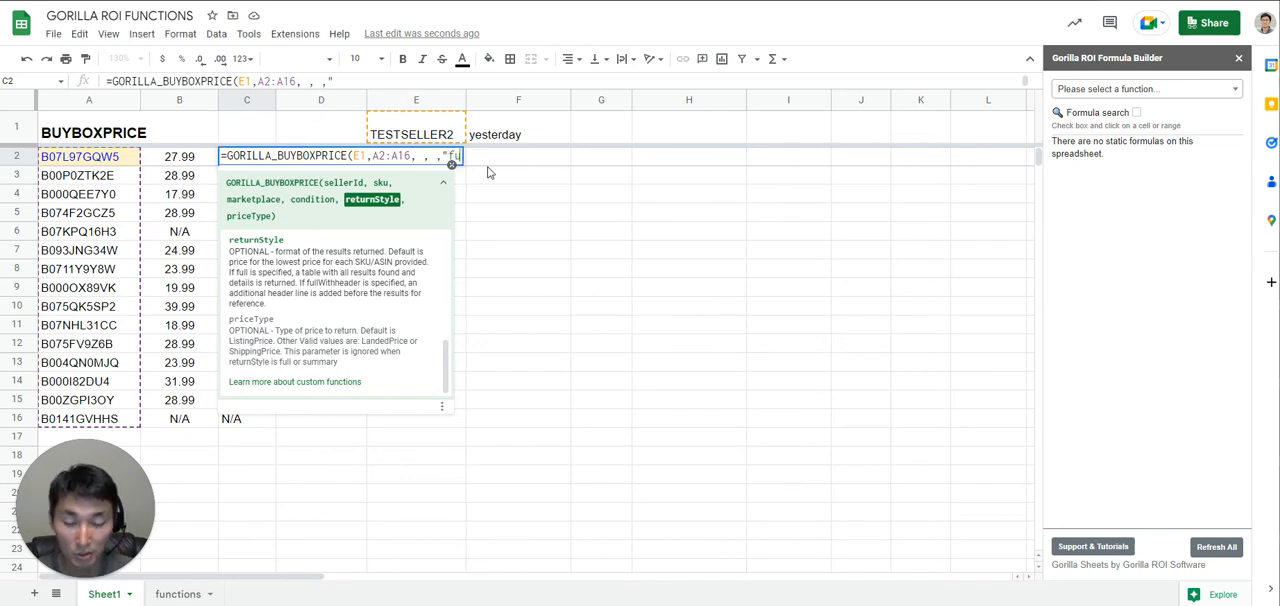
type("llwithheader\"")
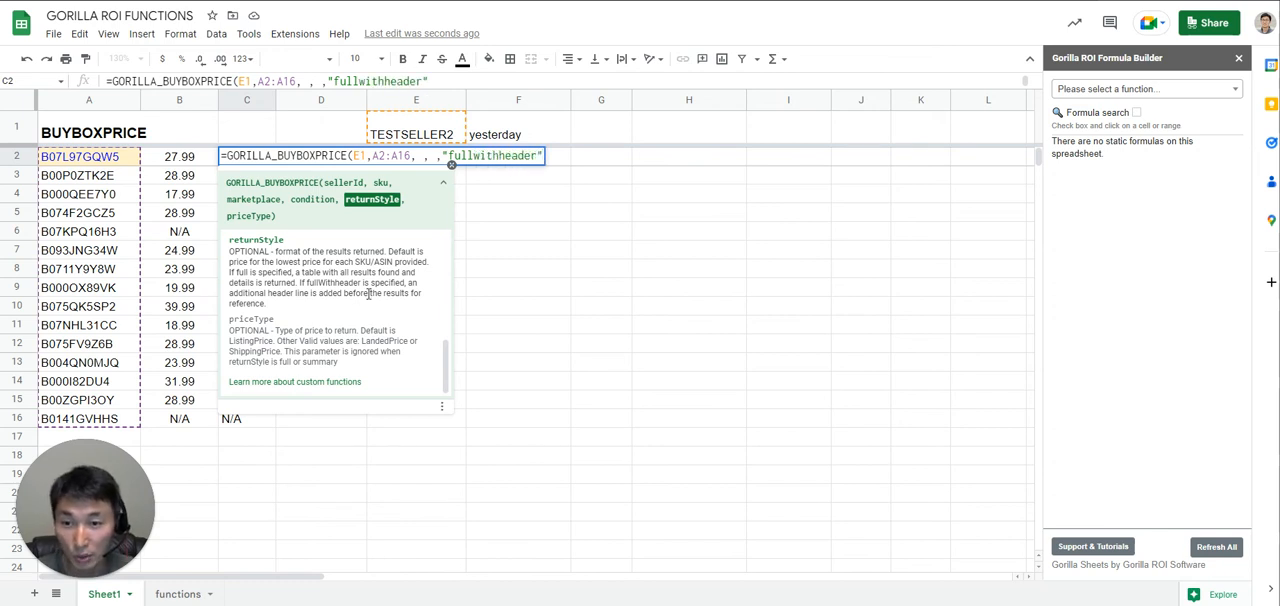
left_click_drag(305, 283, 362, 283)
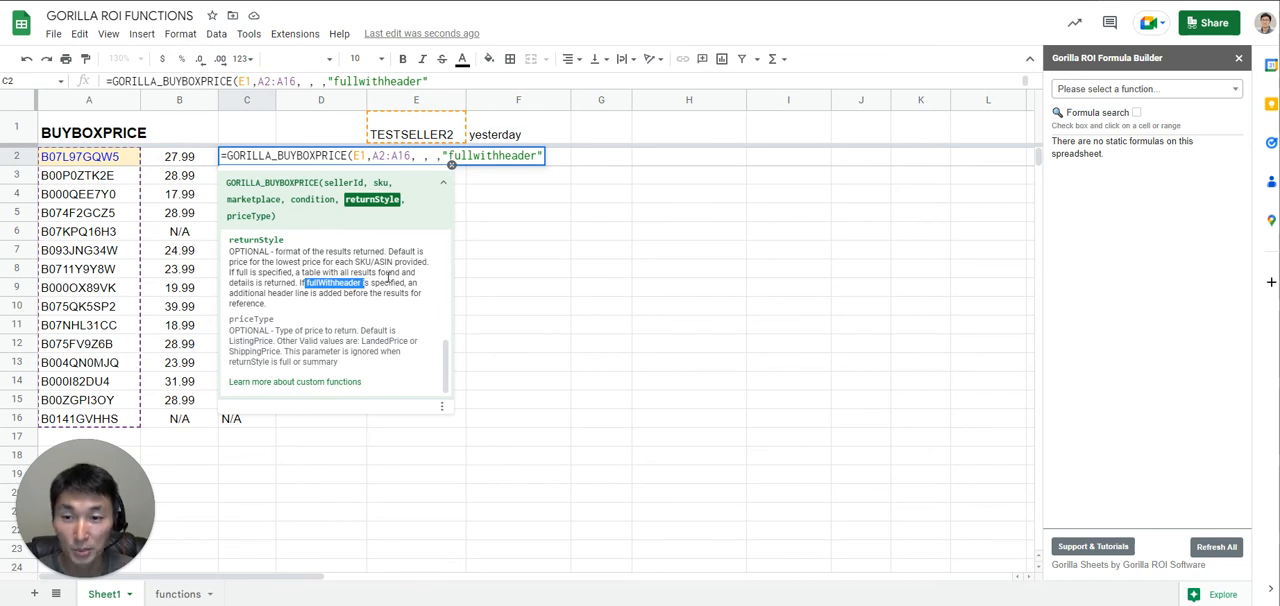
left_click(540, 155)
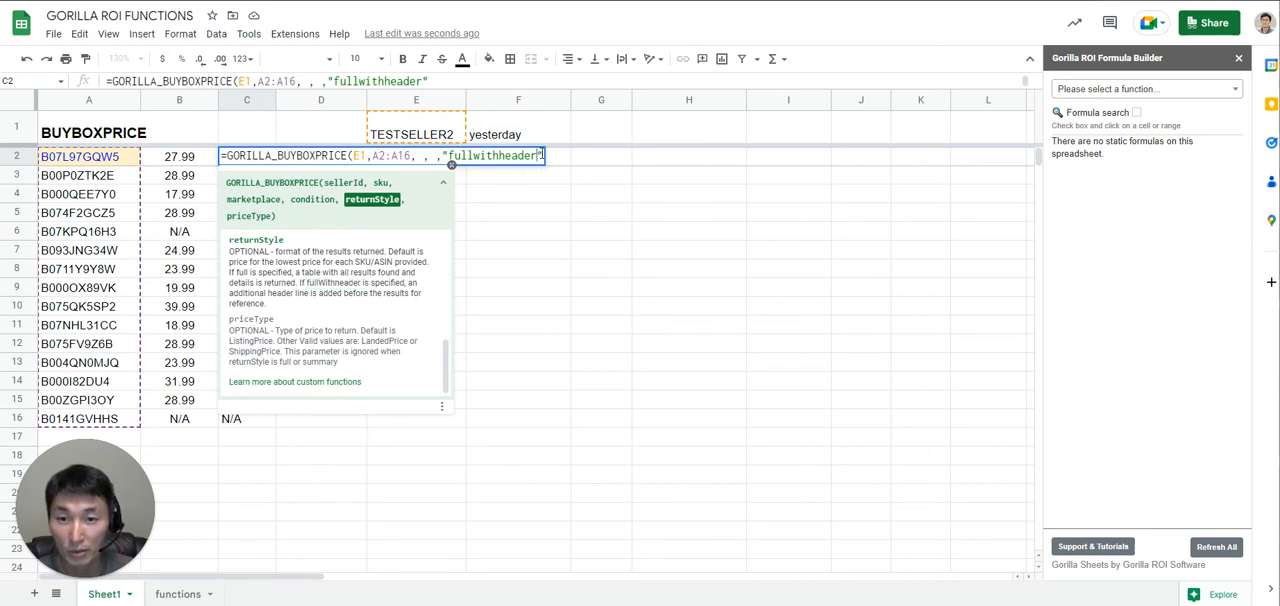
double_click(541, 157)
key("Right")
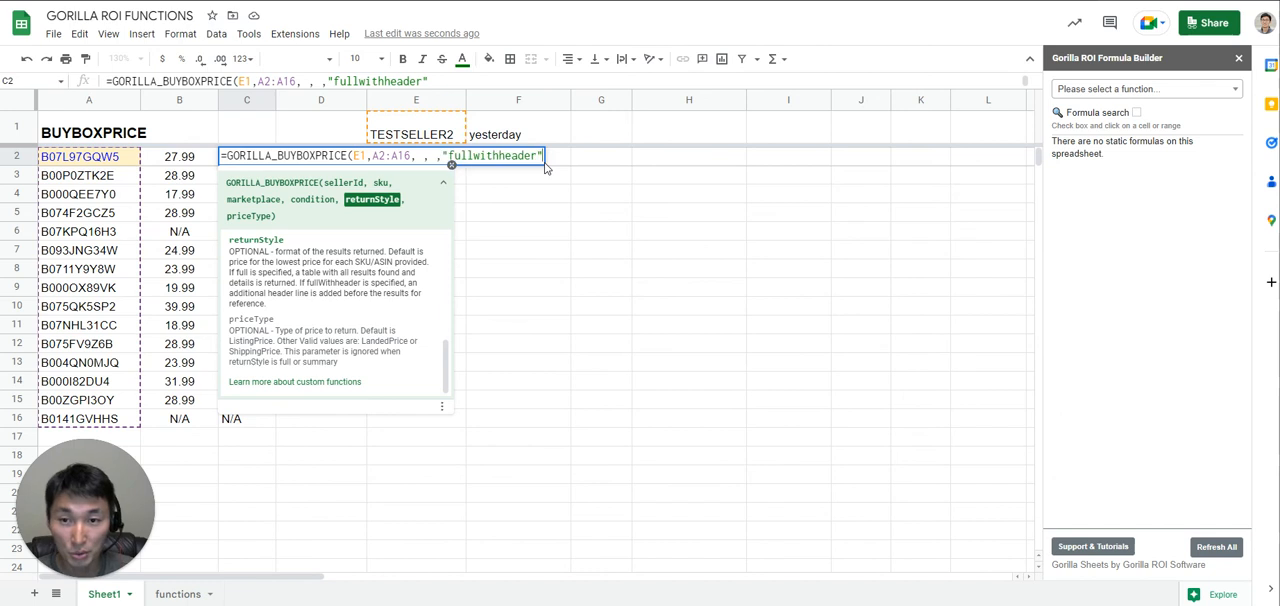
type(")")
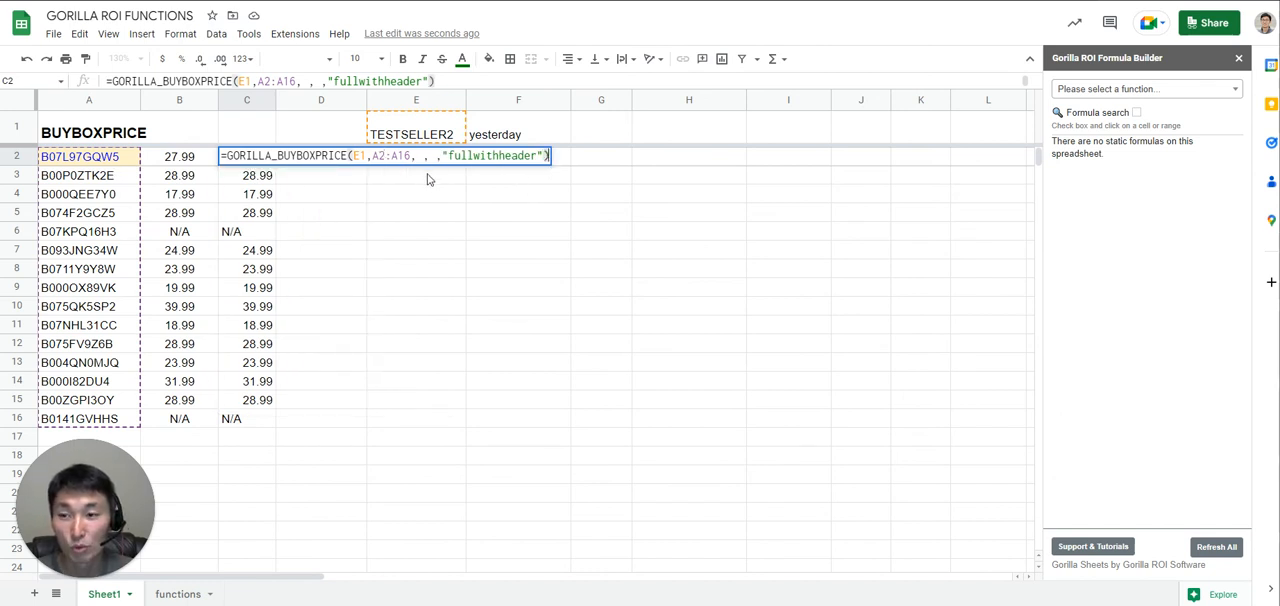
- Reduce the sku argument in C2 to the single cell A2 and enter =GORILLA_BUYBOXPRICE(E1,A2, , ,"fullwithheader")
left_click_drag(384, 156, 411, 156)
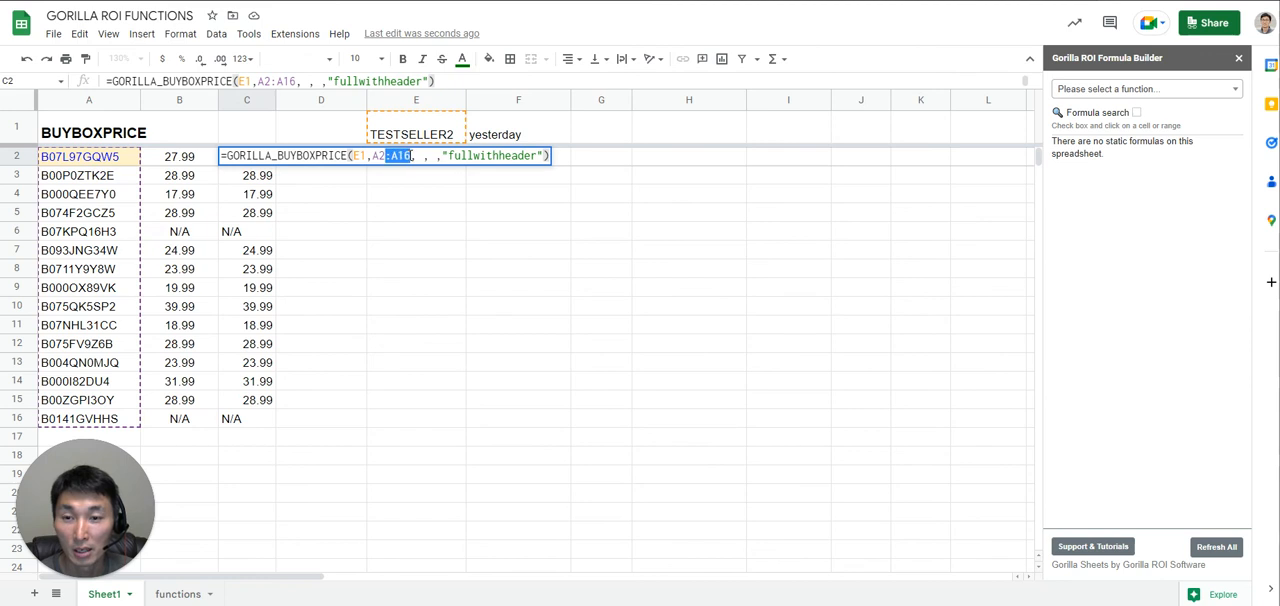
key("BackSpace")
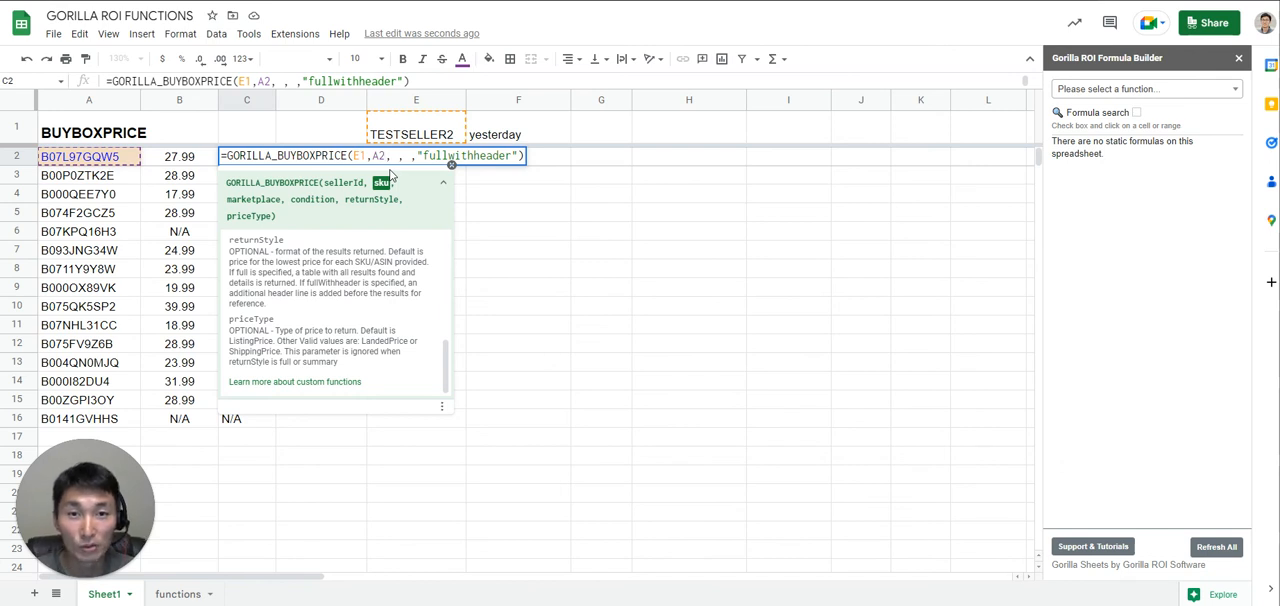
key("Return")
key("Up")
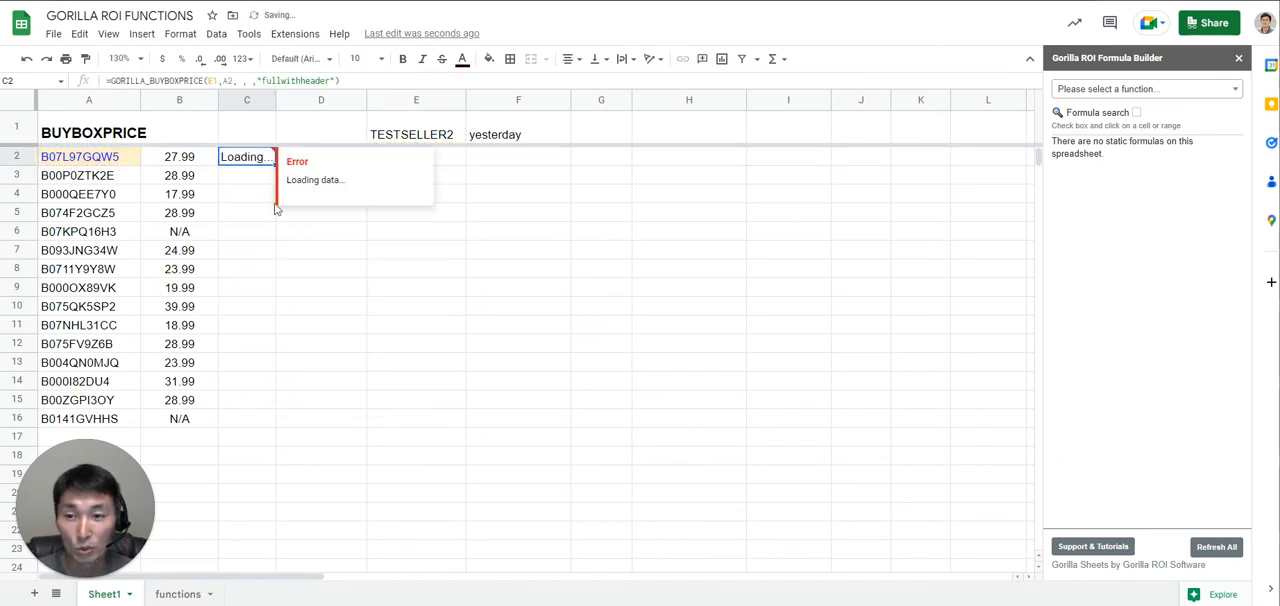
- Examine the table returned in C2:J4, comparing its column headers and the Amazon and Merchant fulfillment rows
double_click(255, 161)
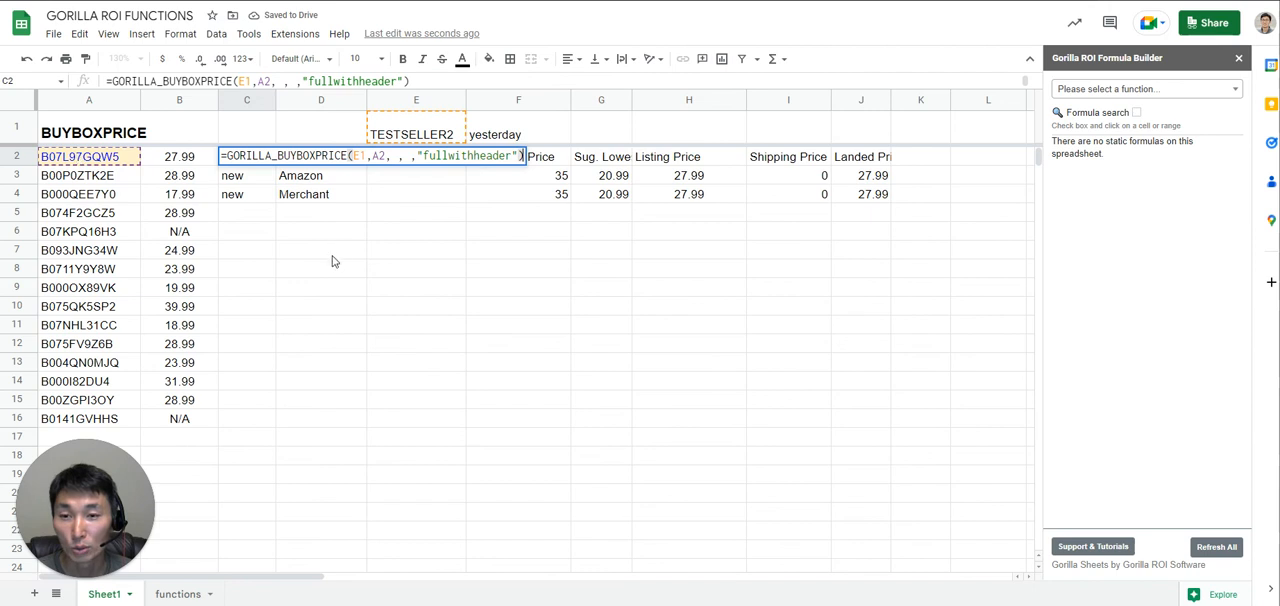
key("Escape")
left_click(830, 210, "shift")
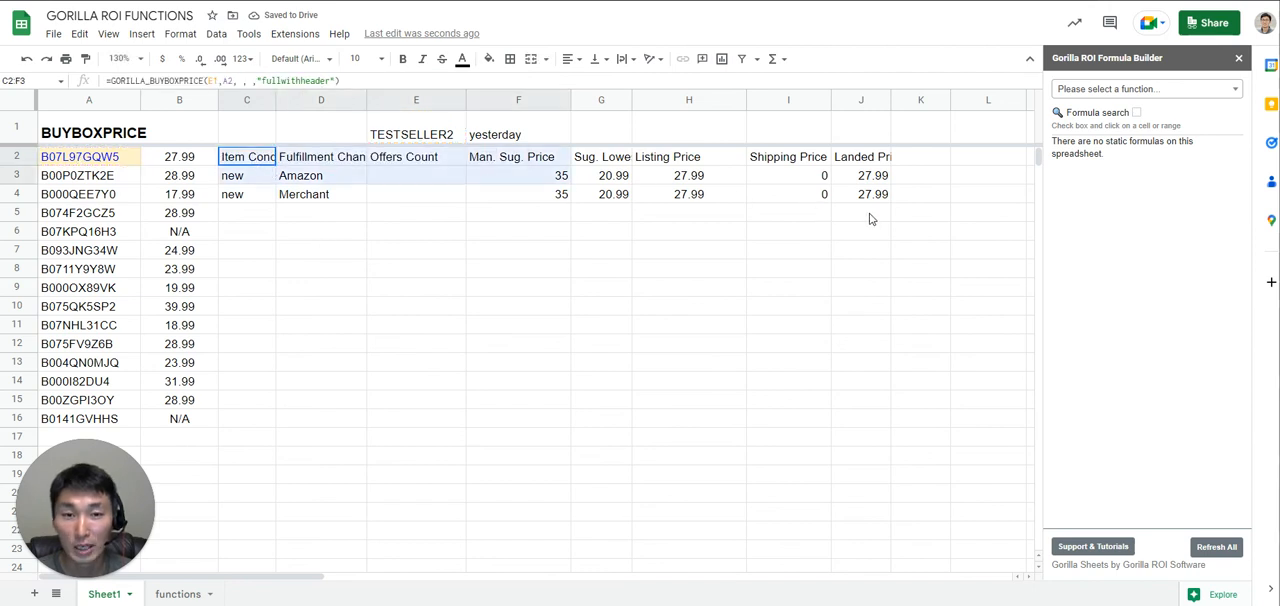
left_click(369, 266)
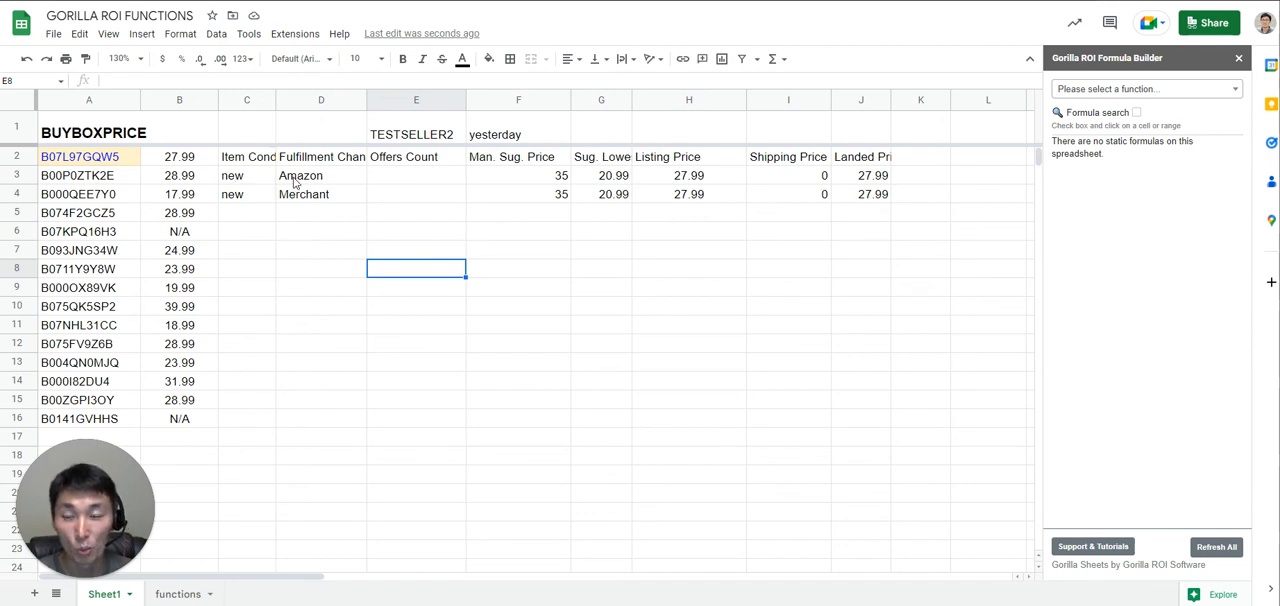
left_click_drag(240, 178, 340, 182)
left_click_drag(240, 200, 343, 200)
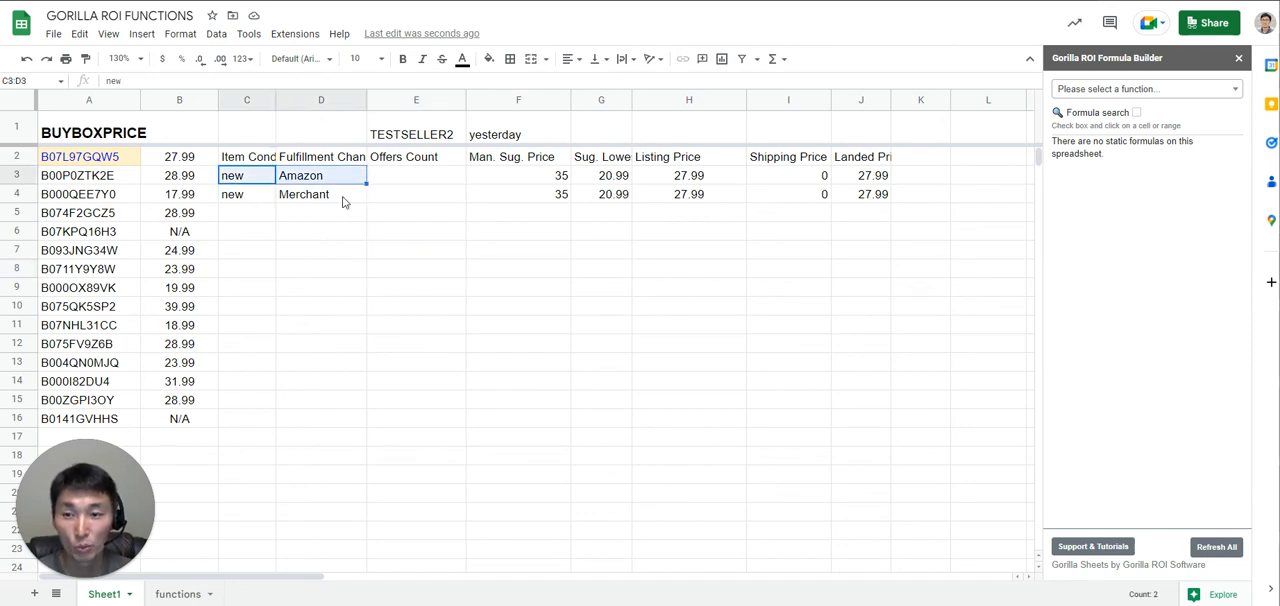
left_click_drag(880, 192, 874, 181)
left_click_drag(268, 173, 263, 163)
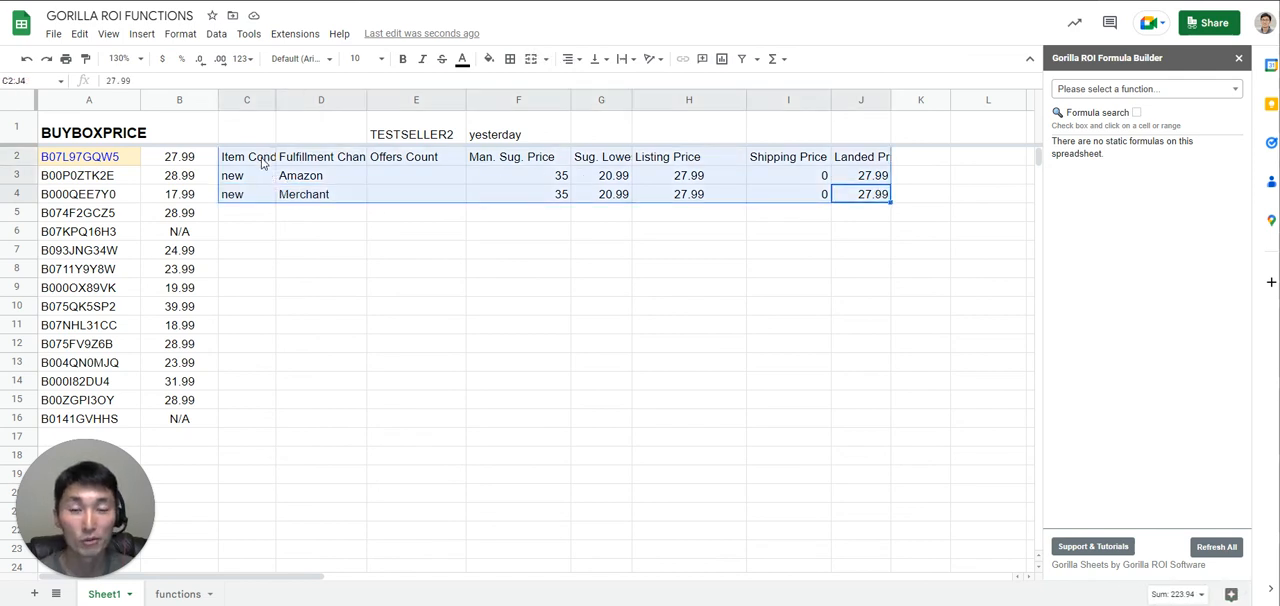